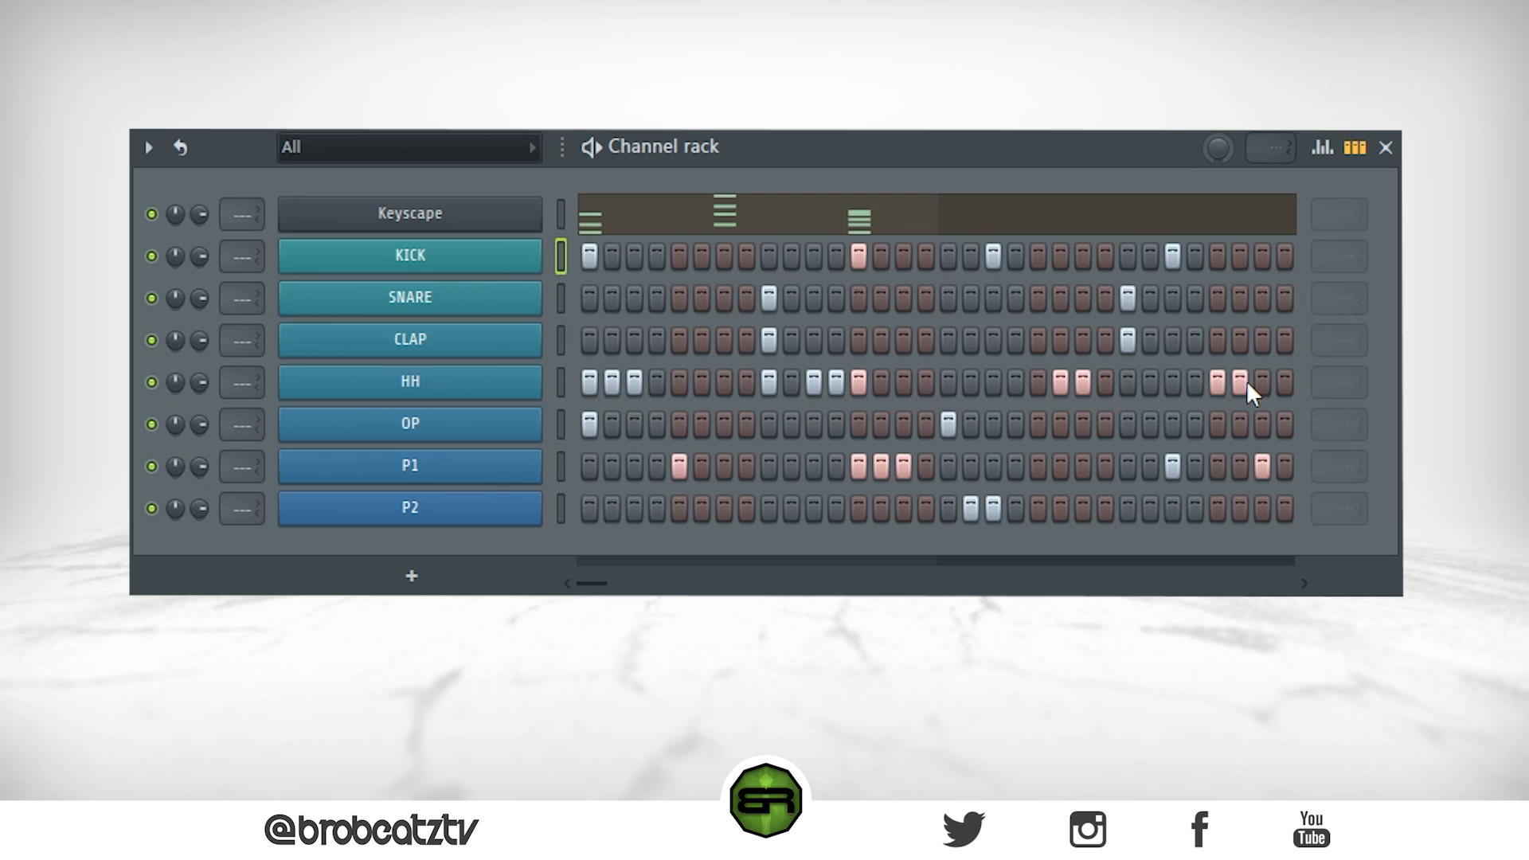
- Fill the HH row with a hit on every second step and reposition the OP hits to steps 5 and 21
left_click_drag(1245, 380, 623, 399)
right_click(516, 380)
left_click(857, 471)
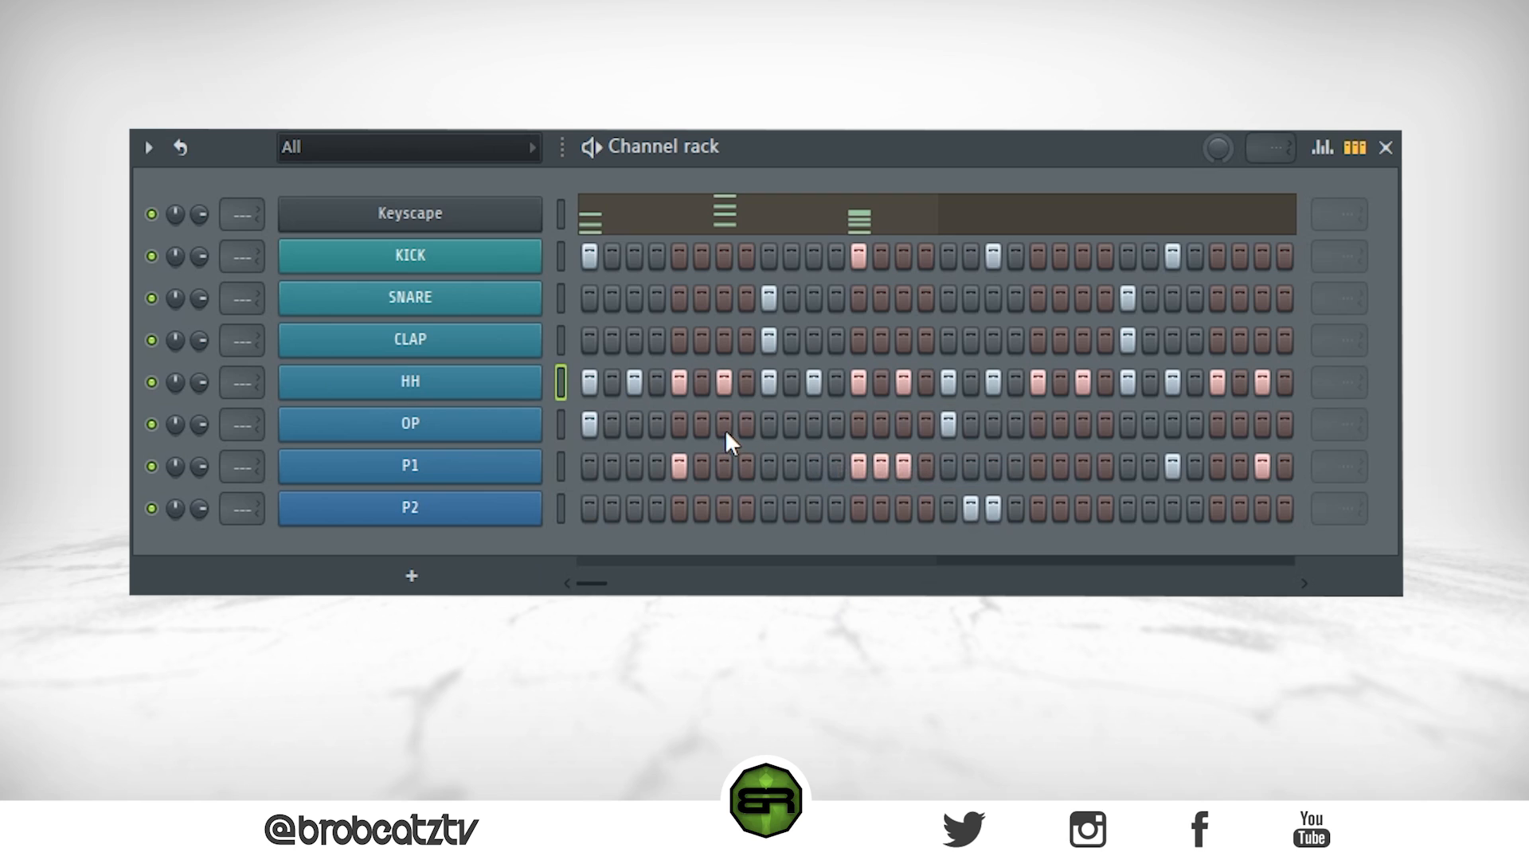
right_click(976, 418)
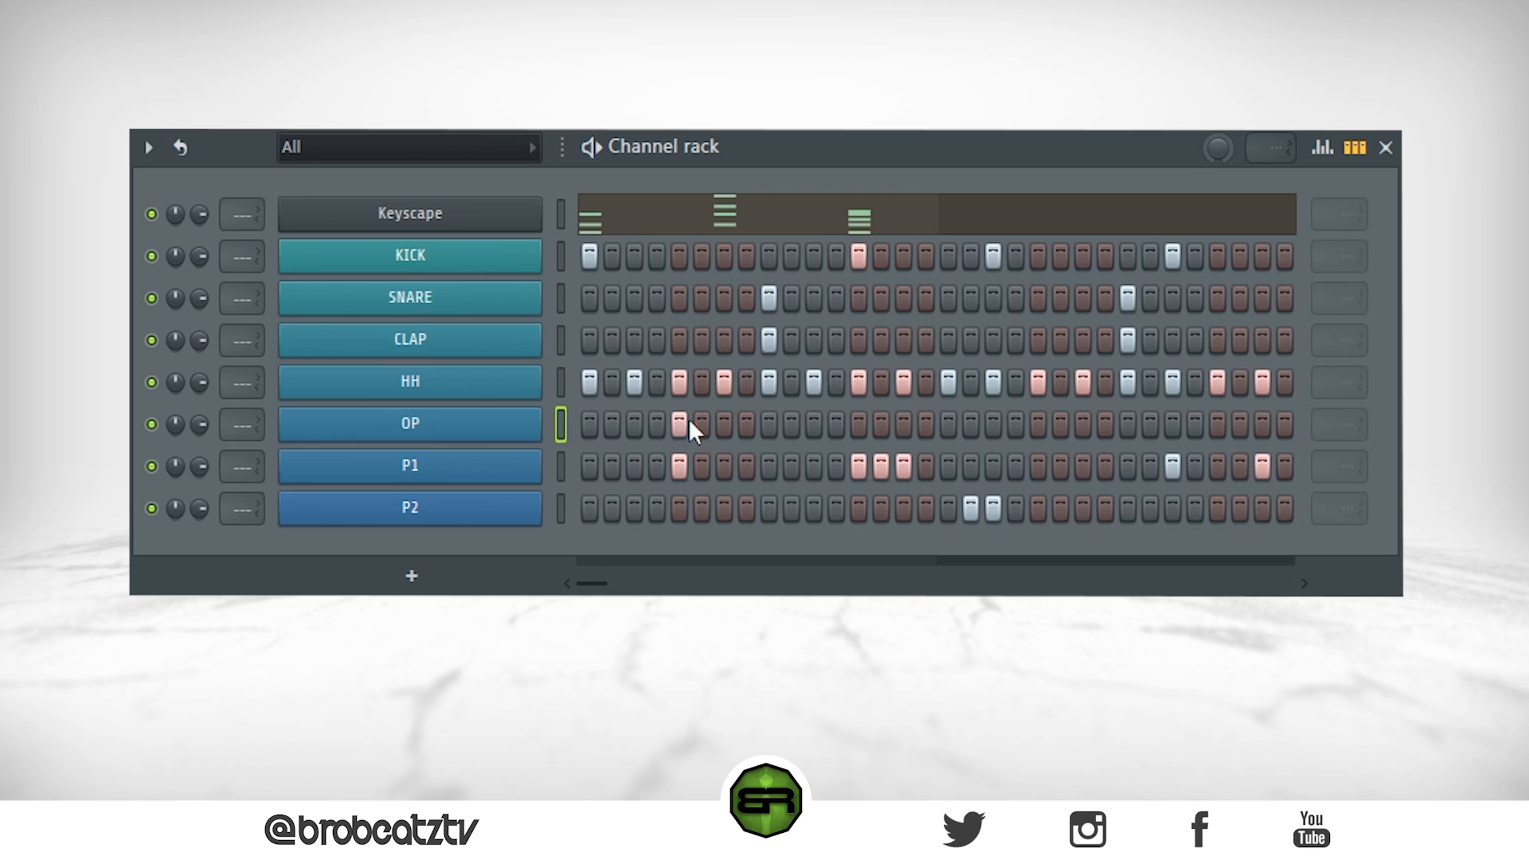
- Clear the P1 and P2 rows, place a P1 hit on step 15 and a P2 hit on step 31, and play the beat
left_click_drag(647, 479, 1251, 468)
left_click(991, 507)
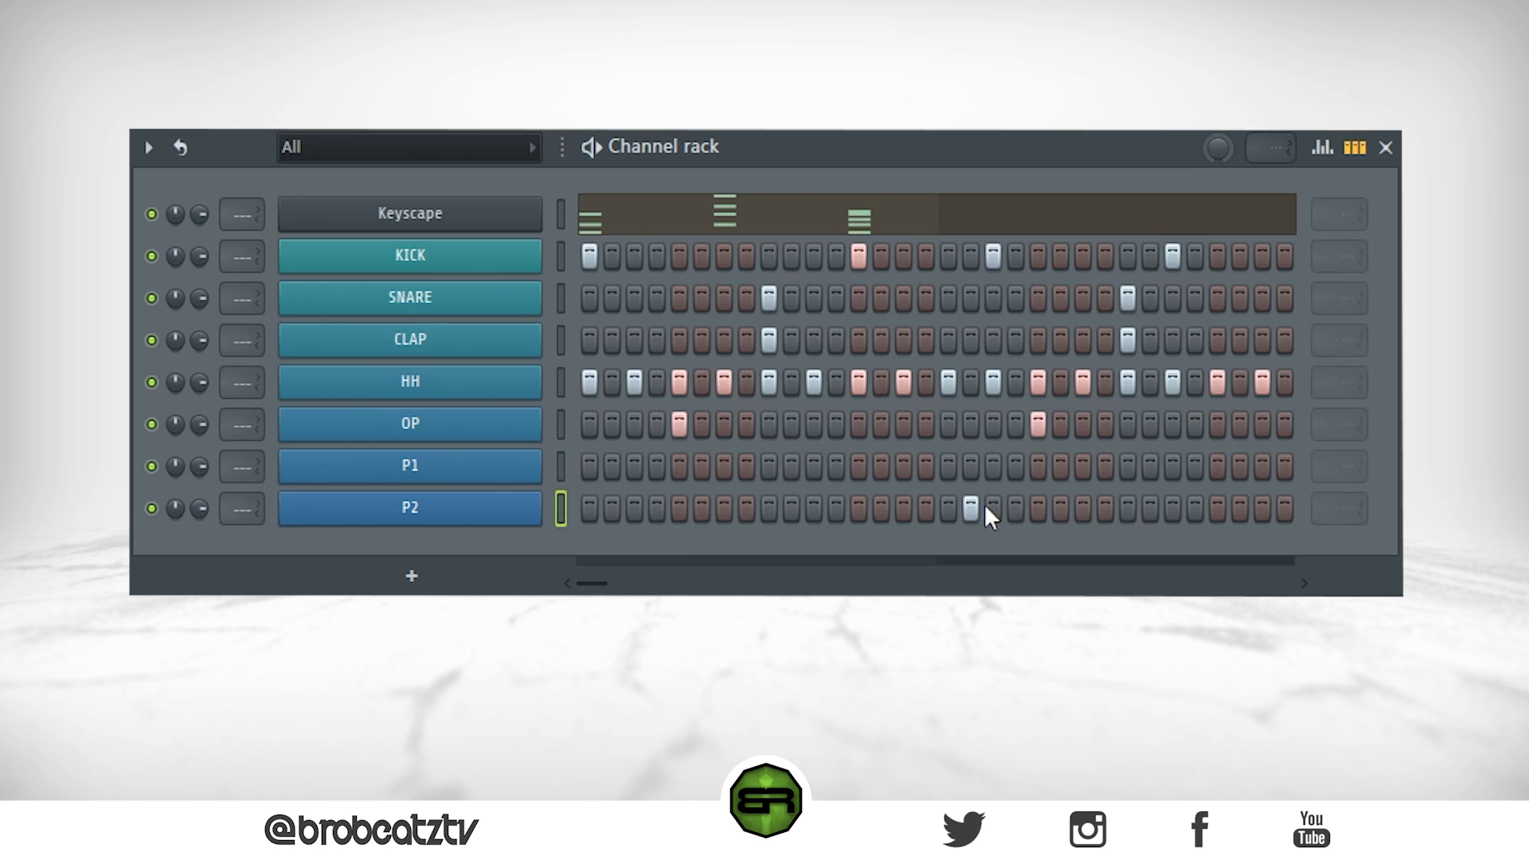
left_click(903, 466)
left_click(1262, 508)
key("space")
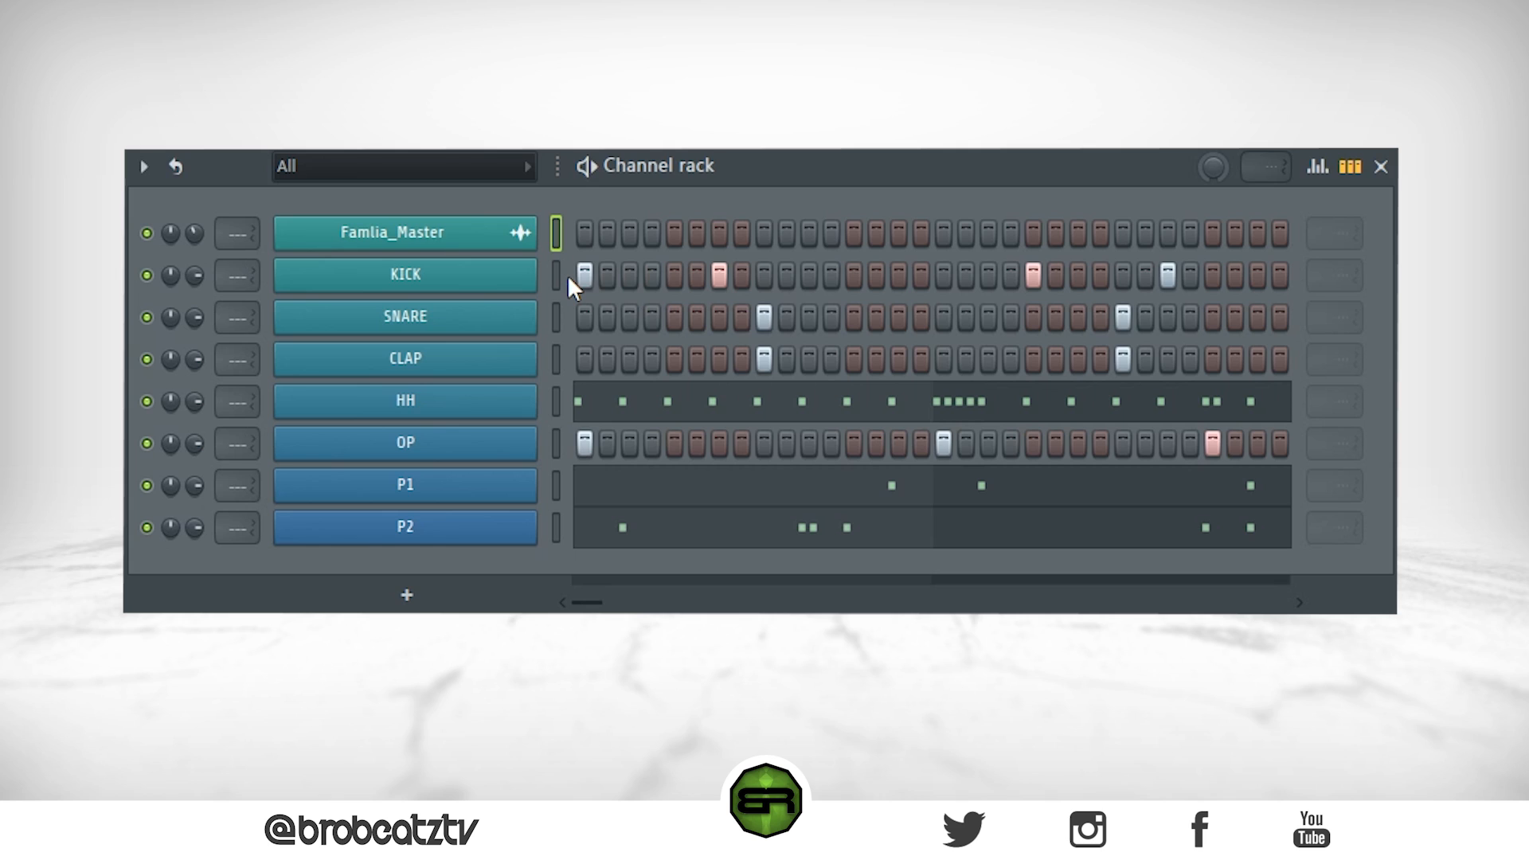
- Rework the KICK row to hits on steps 1, 13, 21 and 27, playing the beat between changes
left_click(719, 275)
key("space")
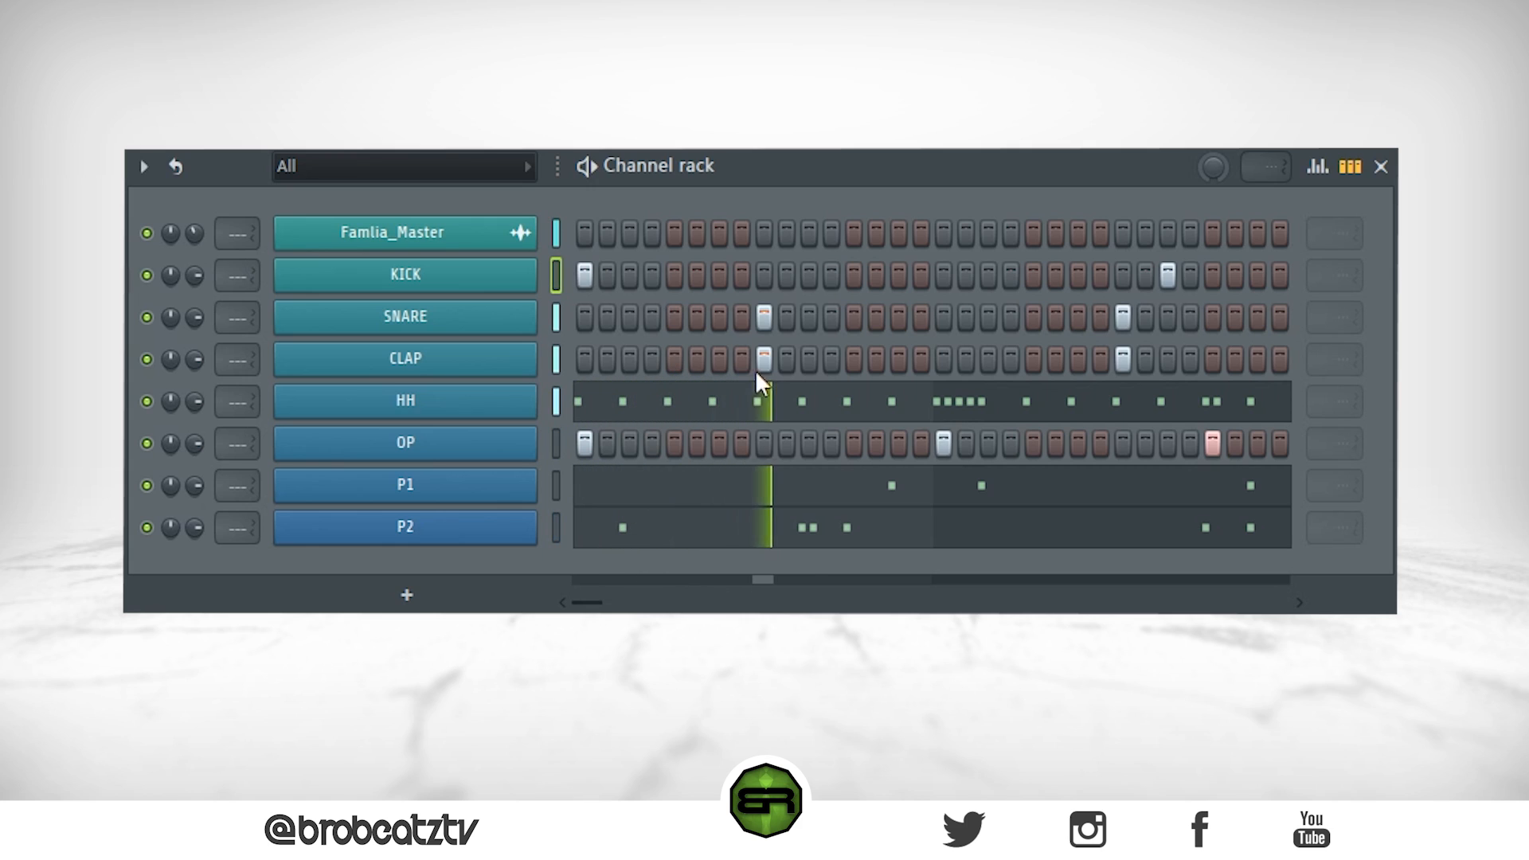
key("space")
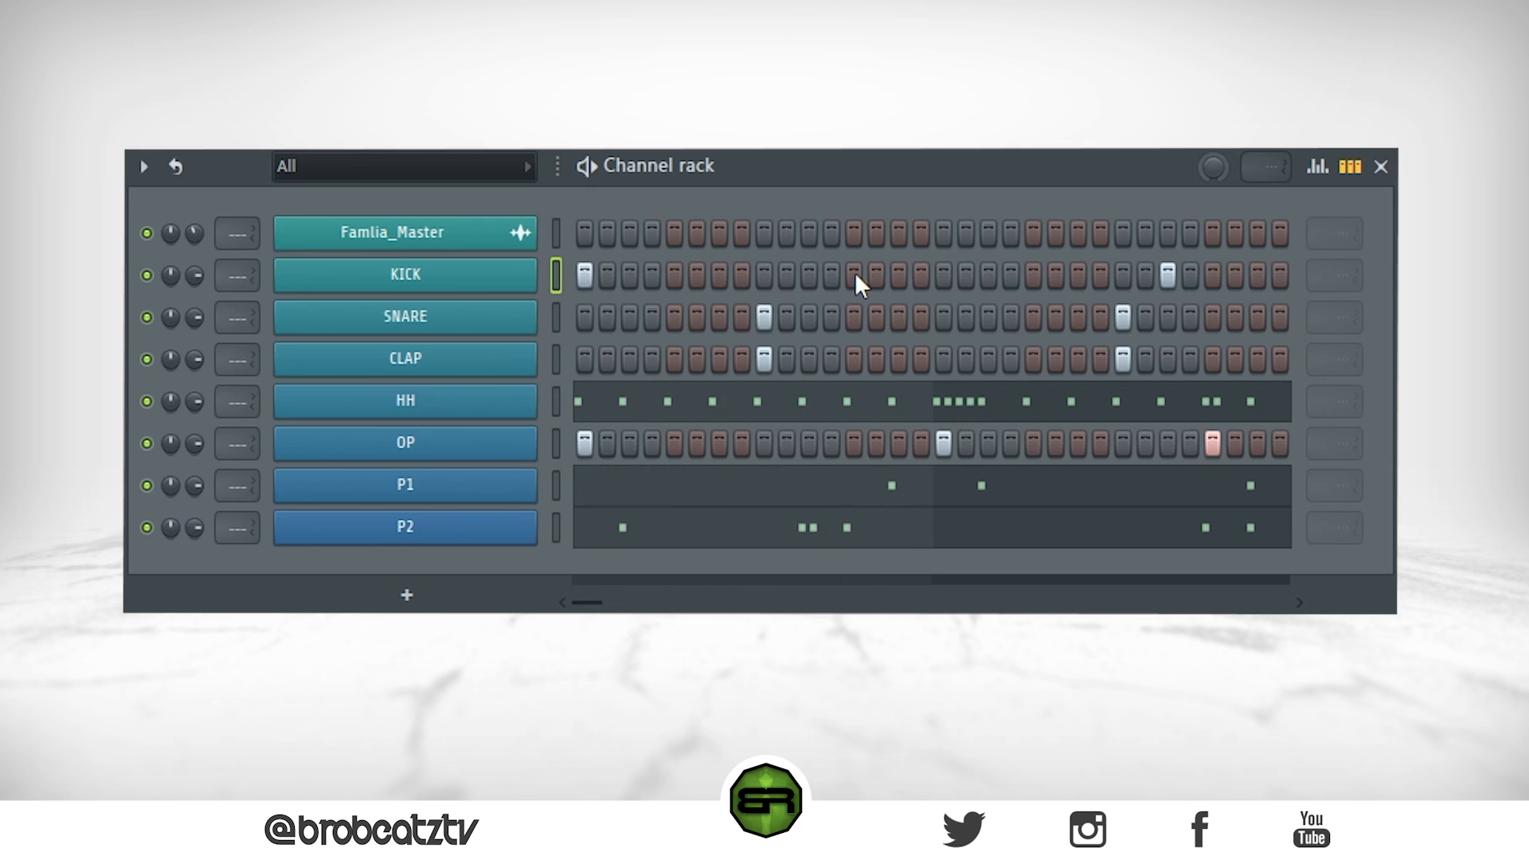
key("space")
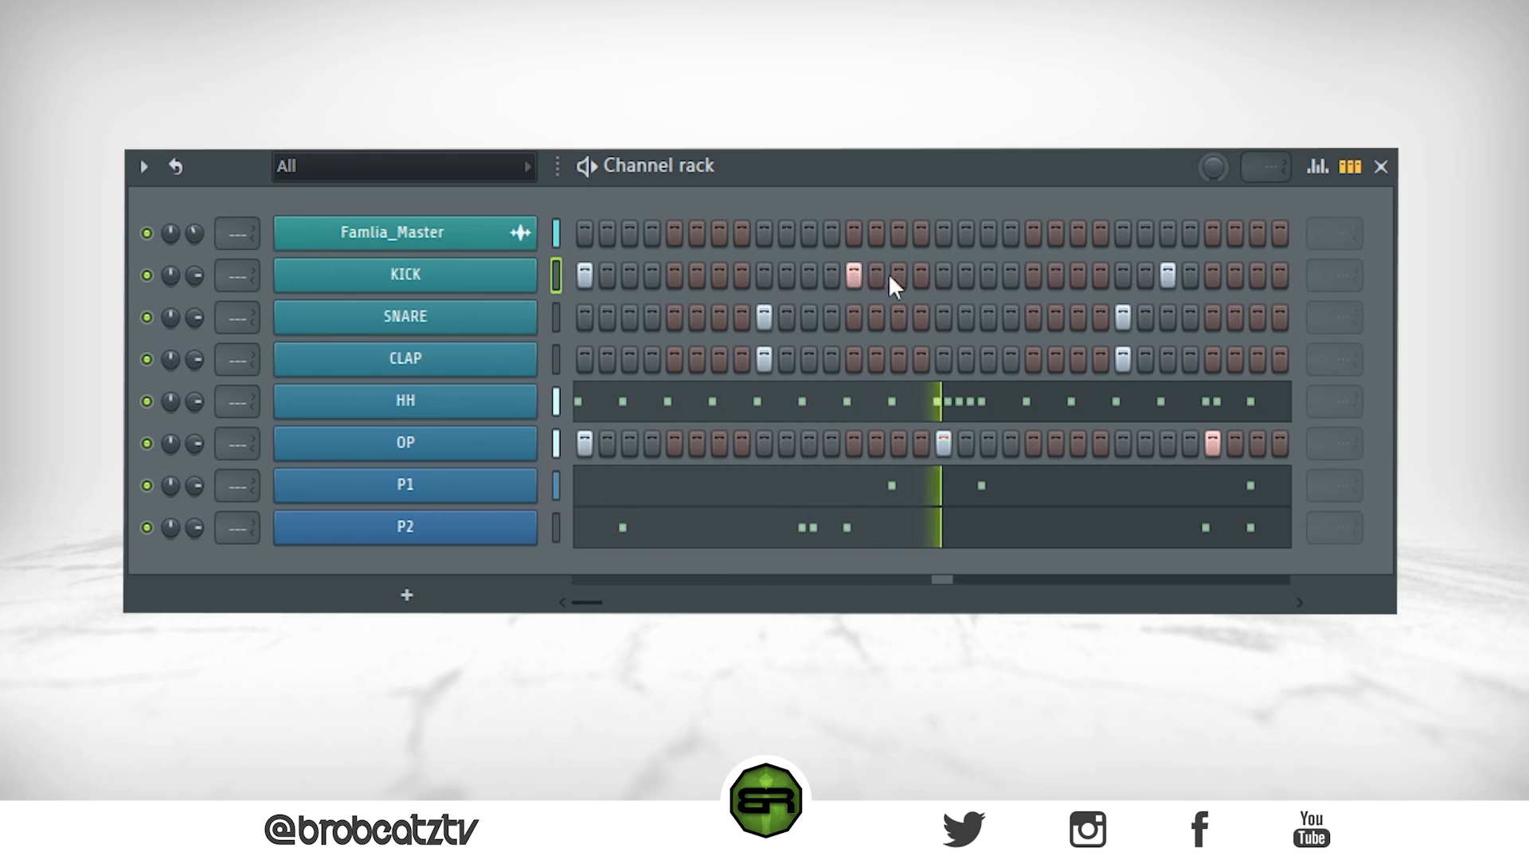
key("space")
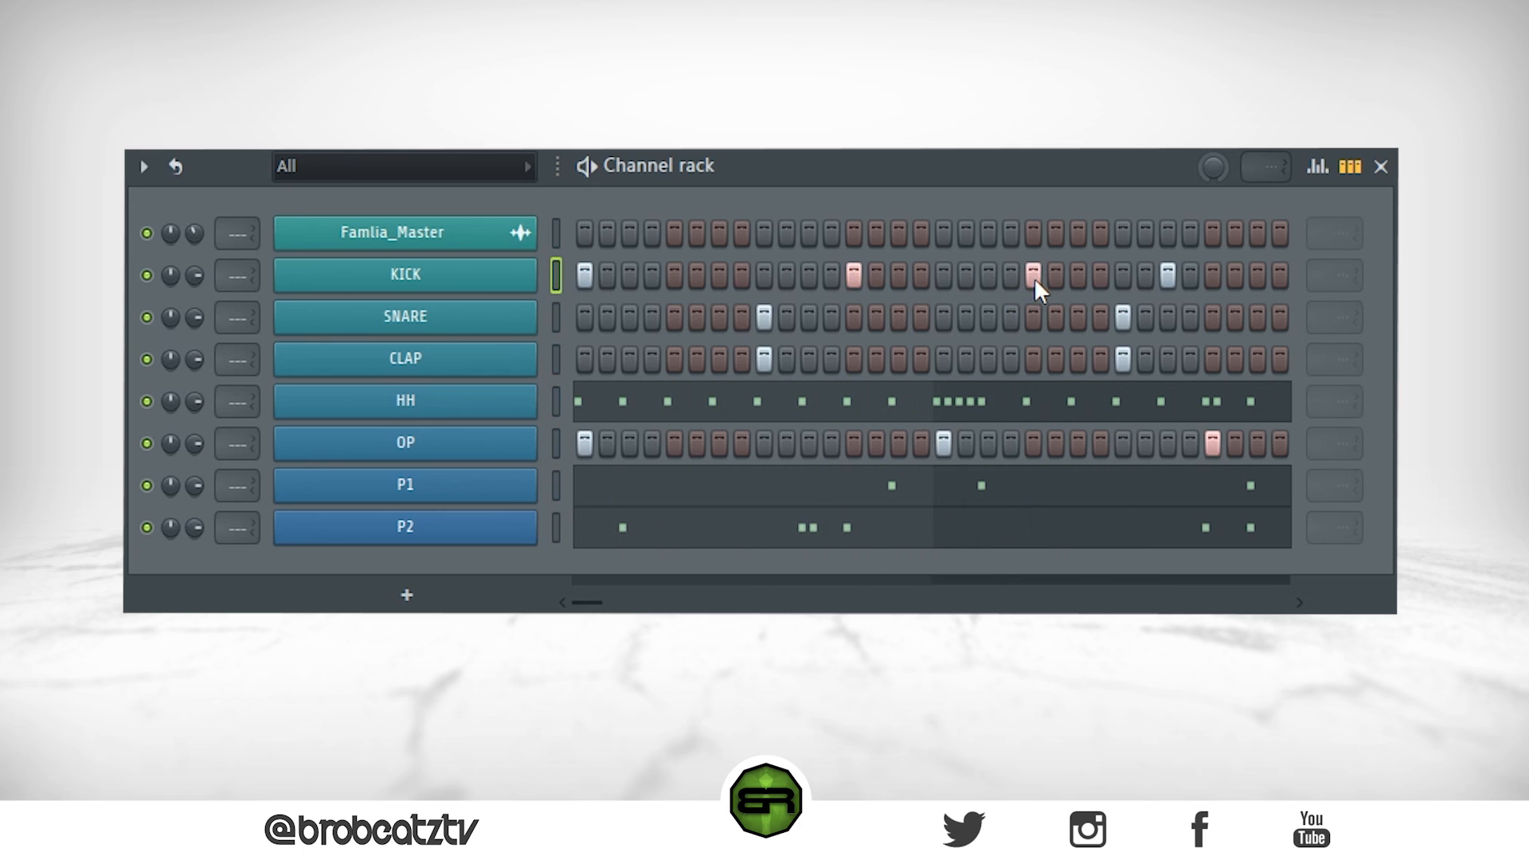
- Try a busier KICK row with hits on steps 1, 7, 13, 19, 21, 23 and 27, and play it back
right_click(1034, 275)
right_click(854, 276)
right_click(585, 275)
key("space")
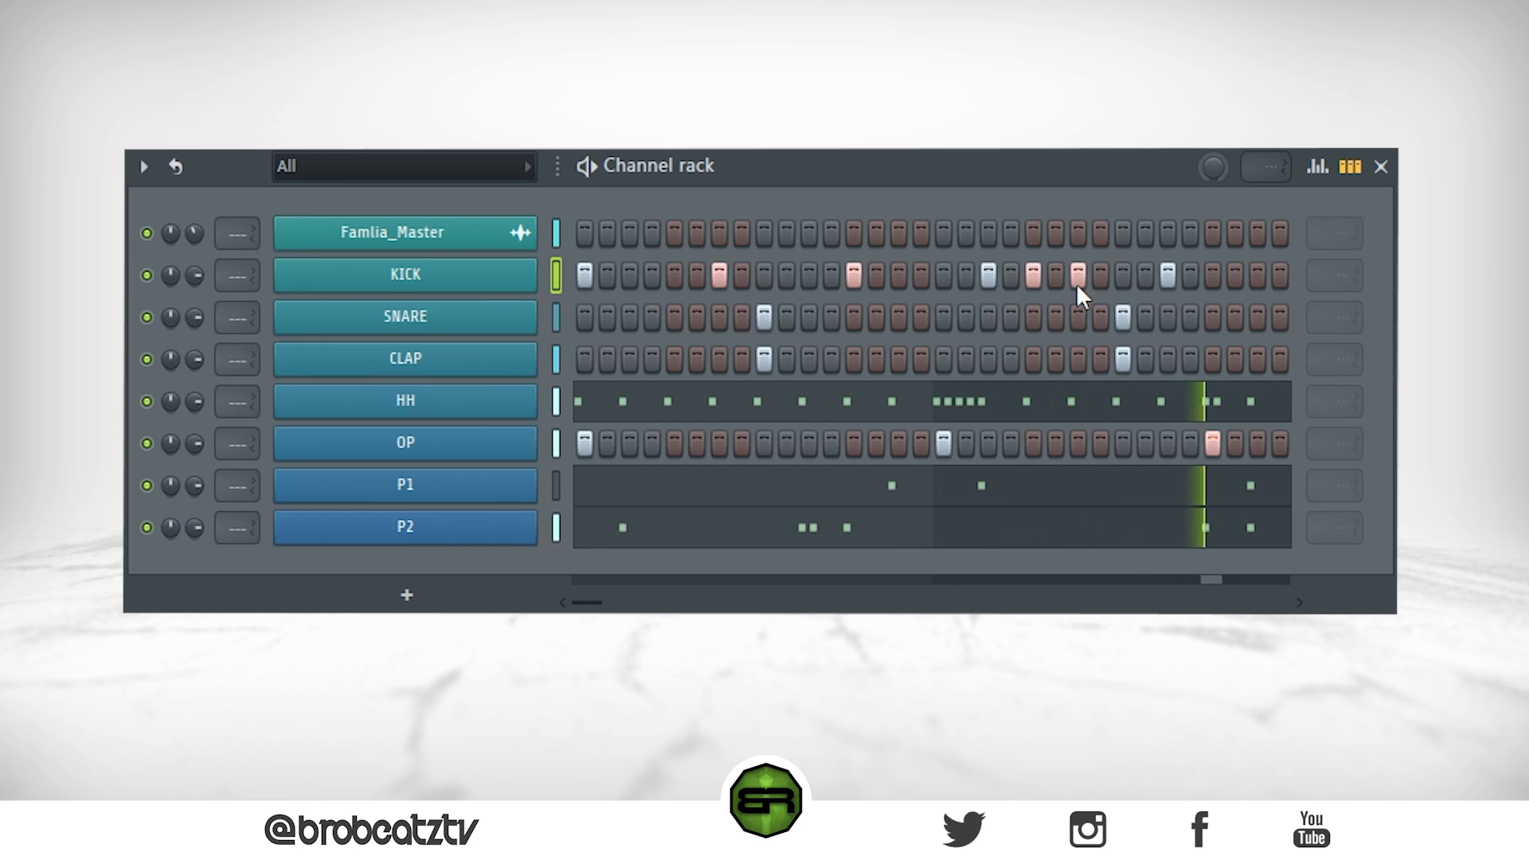
key("space")
- Remove the extra kick hits so the KICK row is back to steps 1, 13, 21 and 27
right_click(1077, 275)
right_click(1033, 275)
right_click(988, 275)
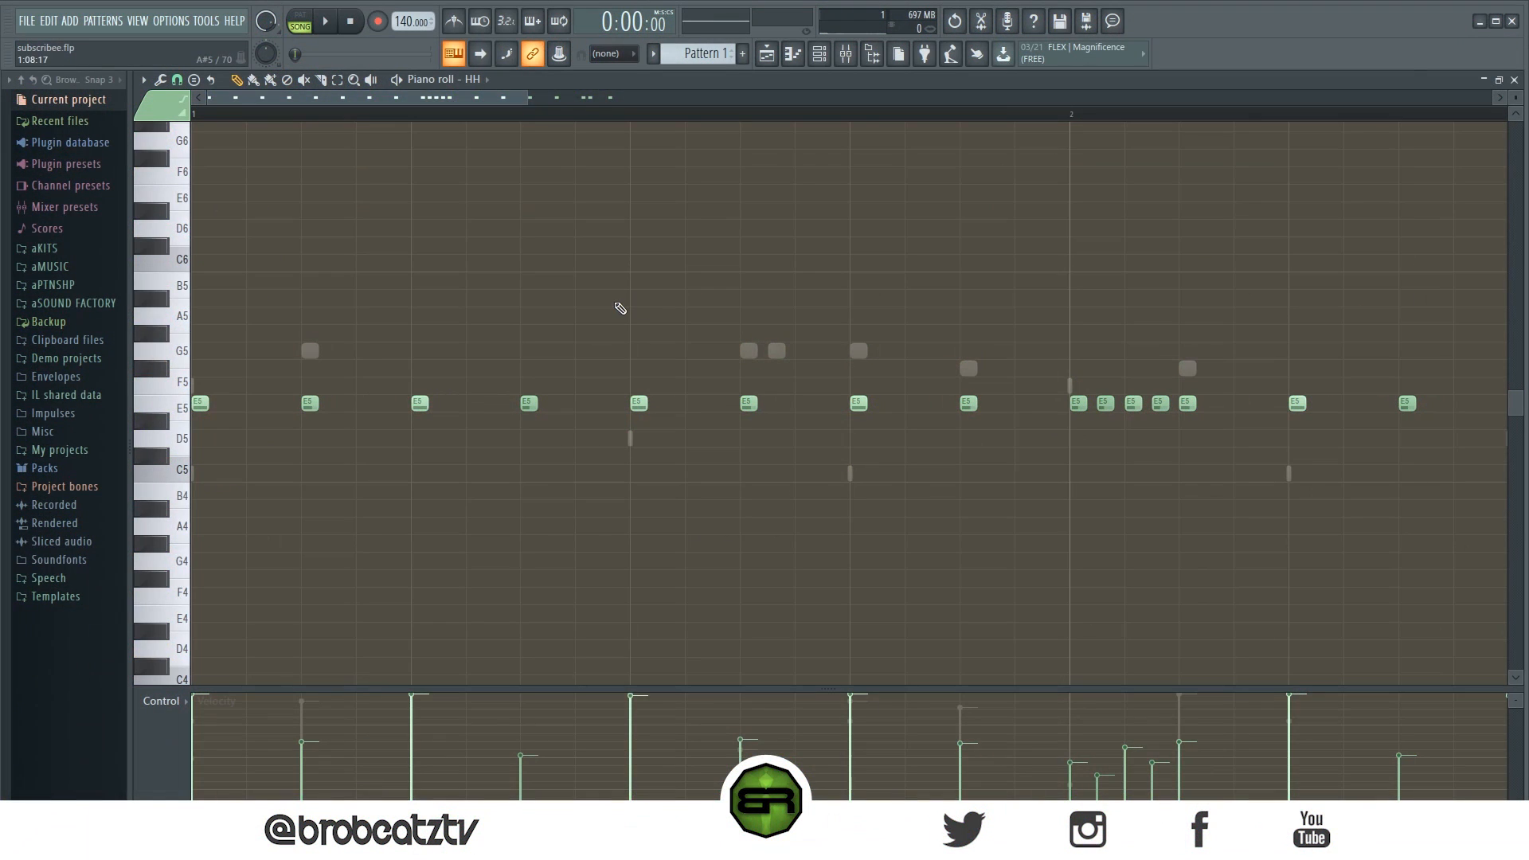
left_click(647, 298)
left_click_drag(704, 281, 796, 261)
left_click(761, 214)
right_click(784, 214)
right_click(765, 263)
right_click(657, 298)
- Check the song arrangement in the playlist and return to the channel rack
left_click(766, 54)
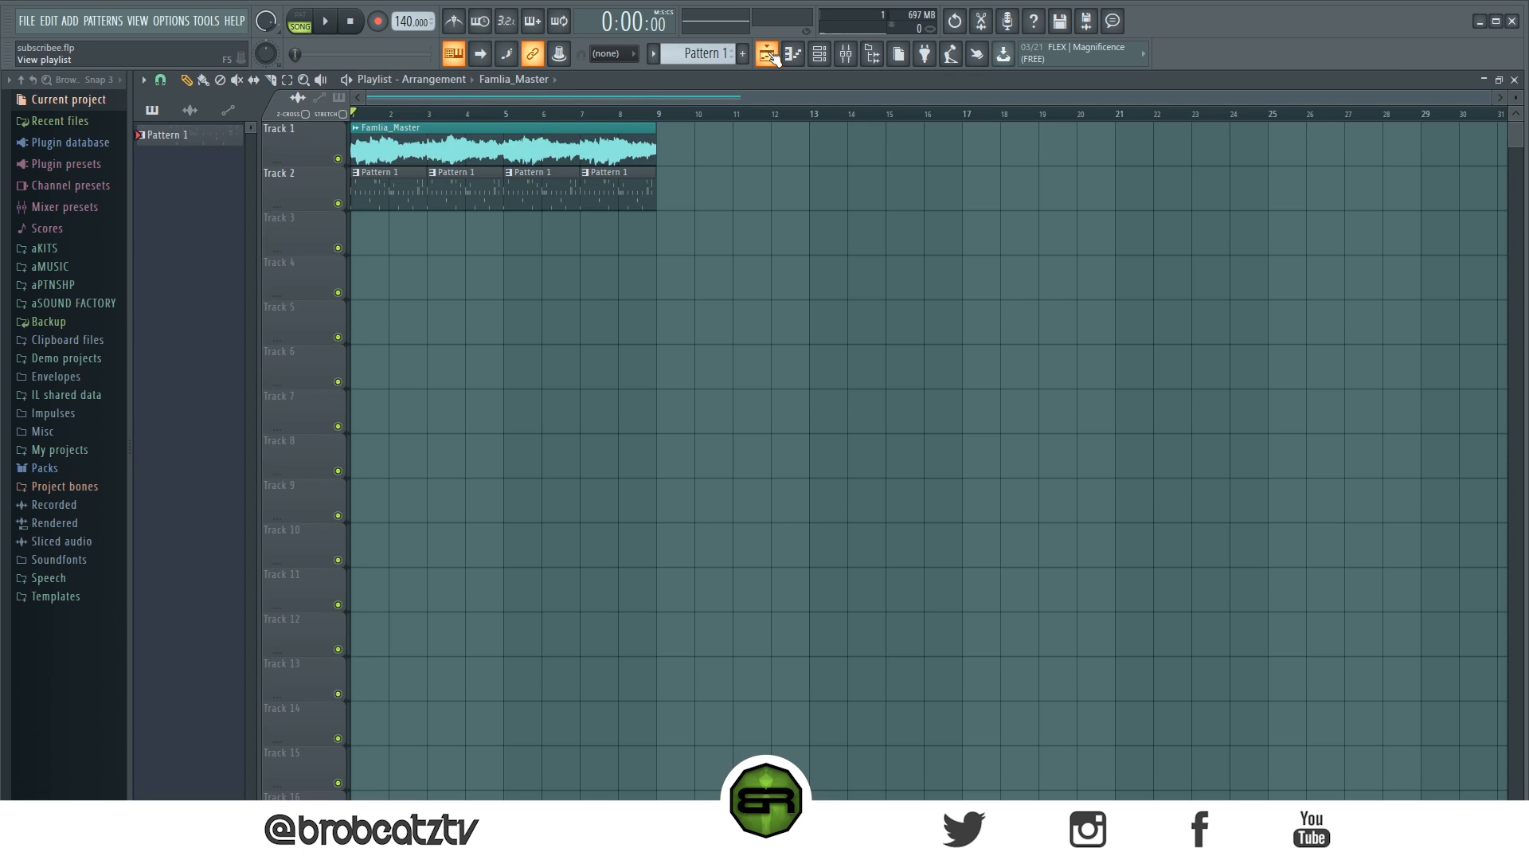
left_click(800, 56)
left_click(819, 53)
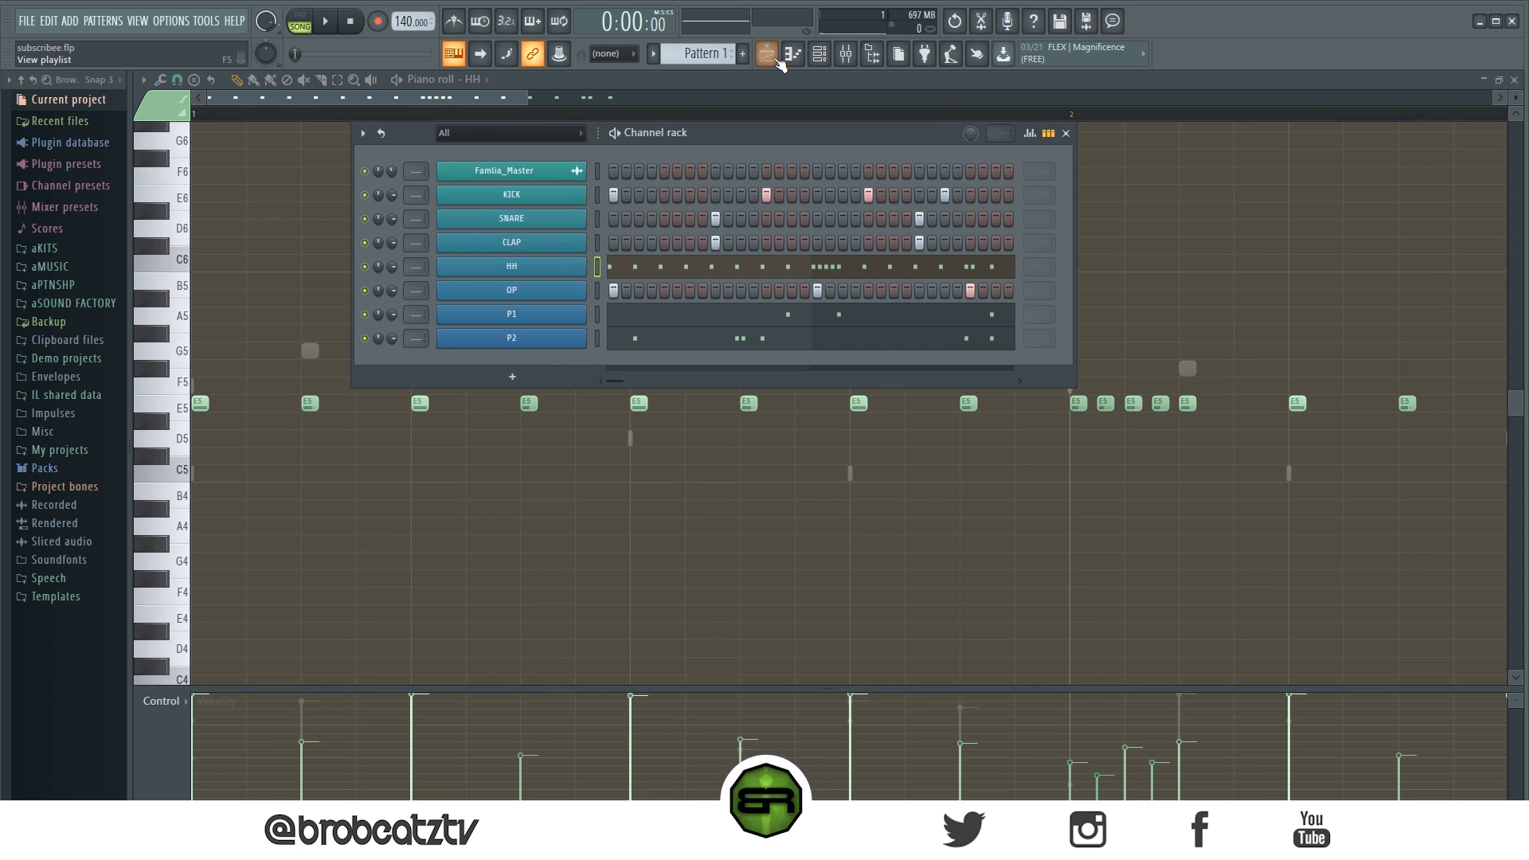
left_click(821, 56)
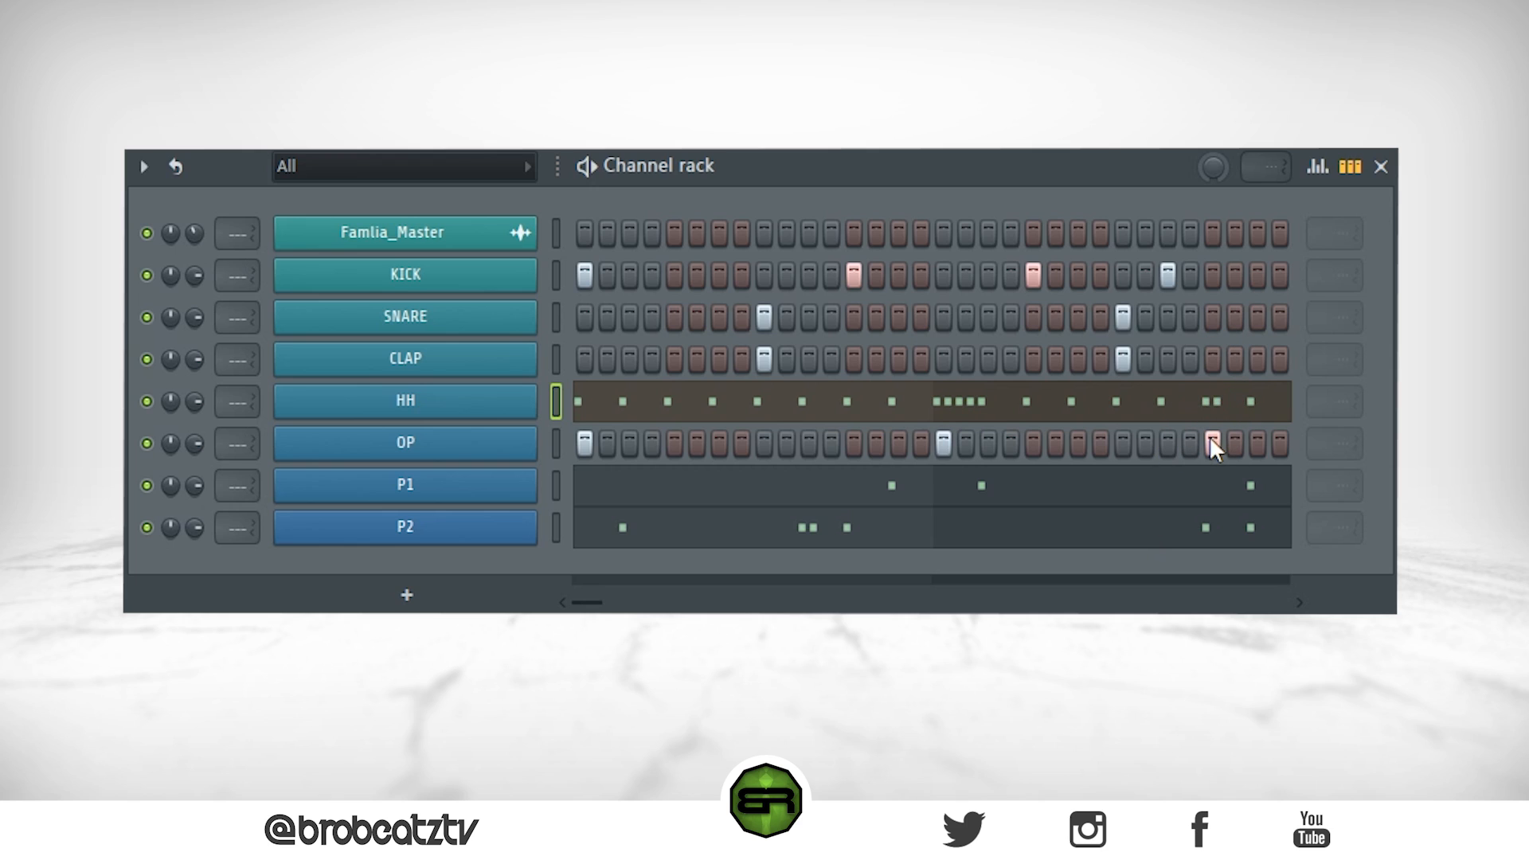
- Play the full beat, mute the P1 and P2 channels, and play it again without them
key("space")
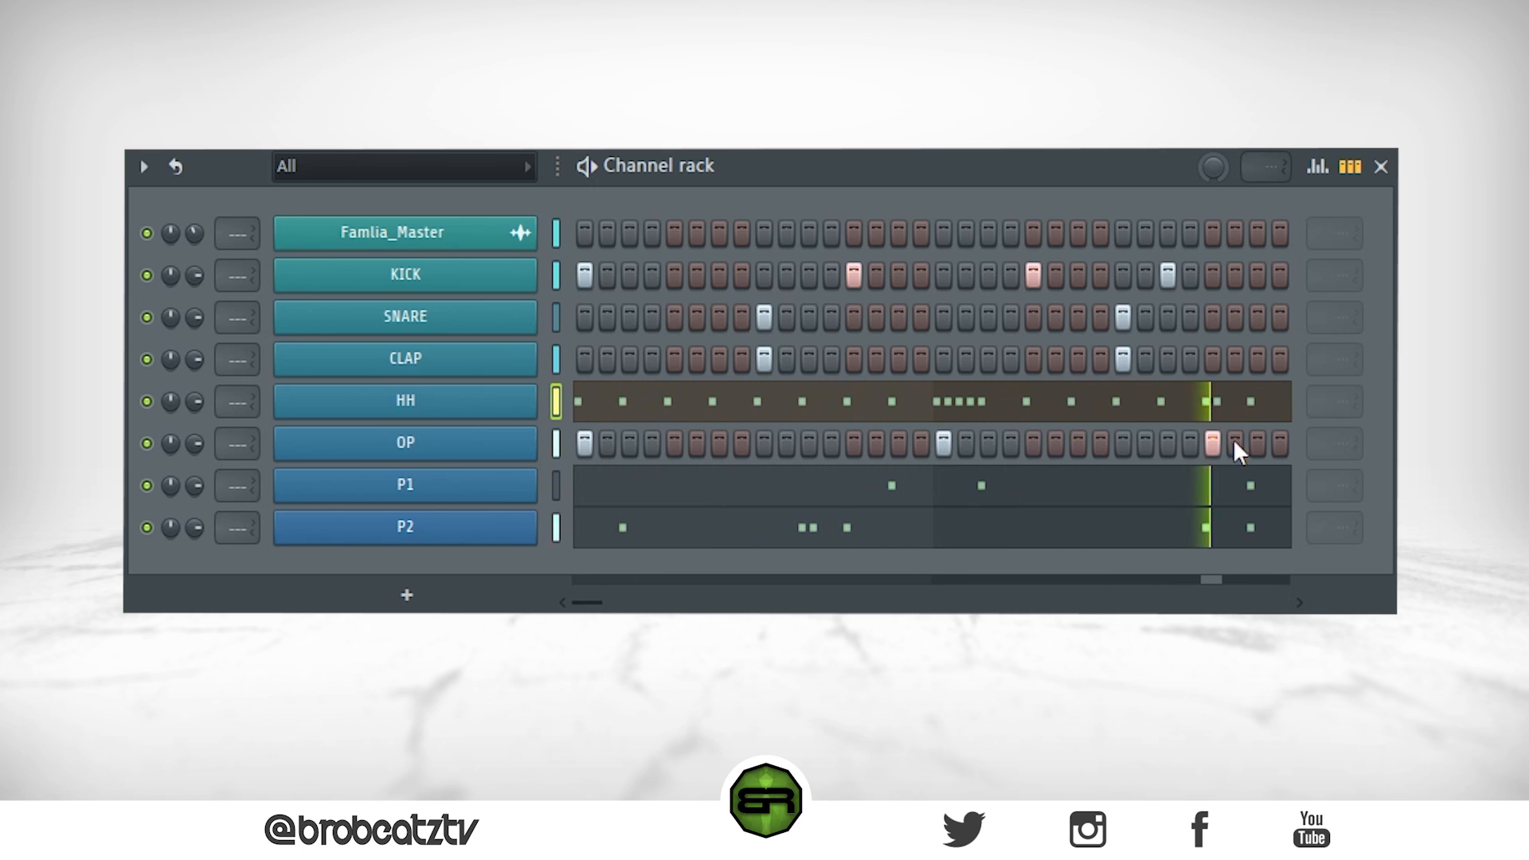
key("space")
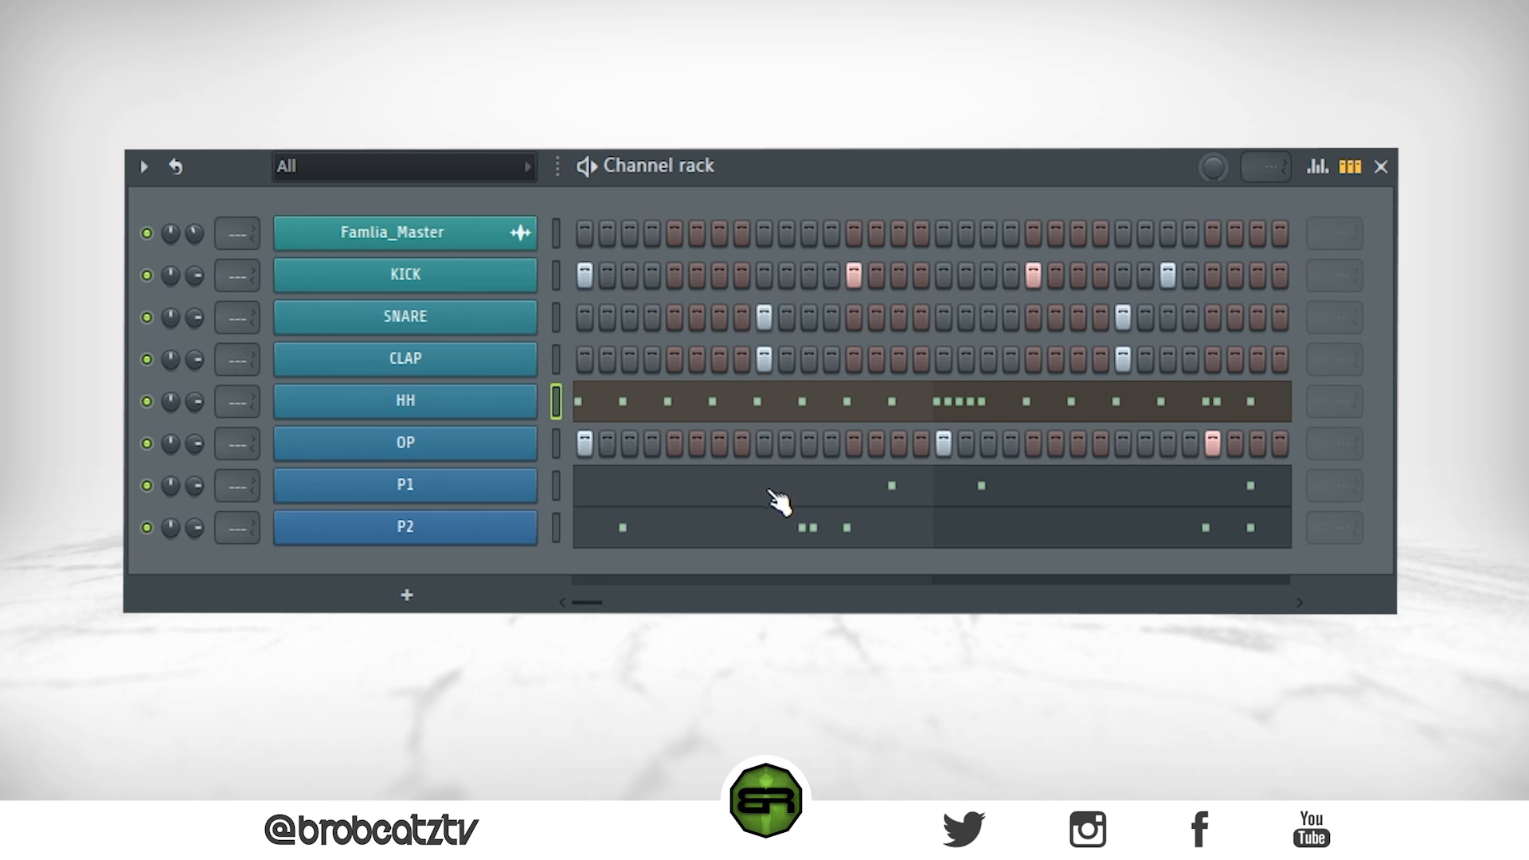
left_click(148, 487)
left_click(147, 526)
key("space")
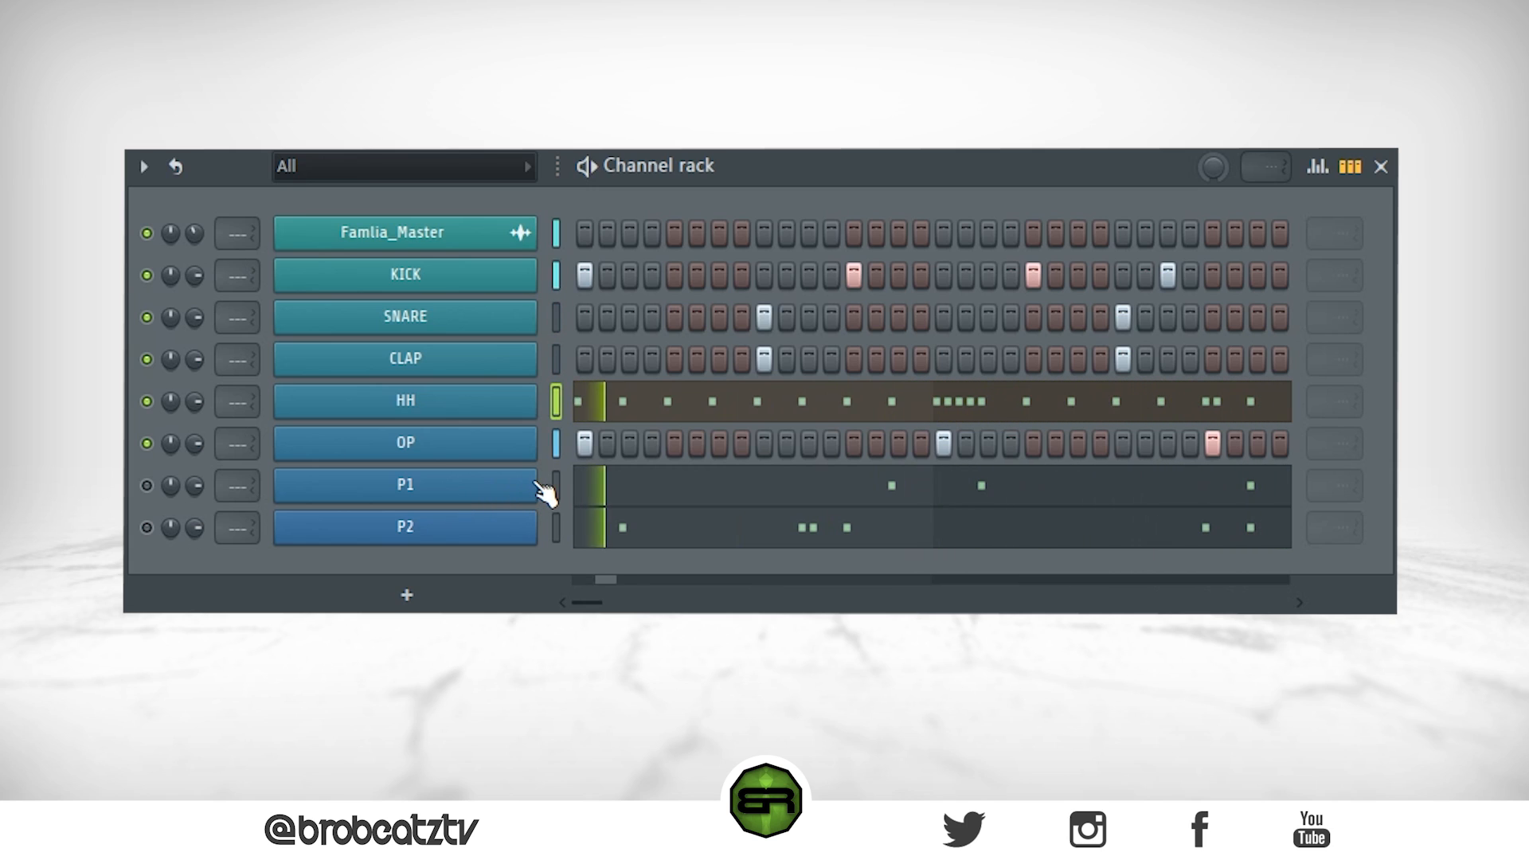
key("space")
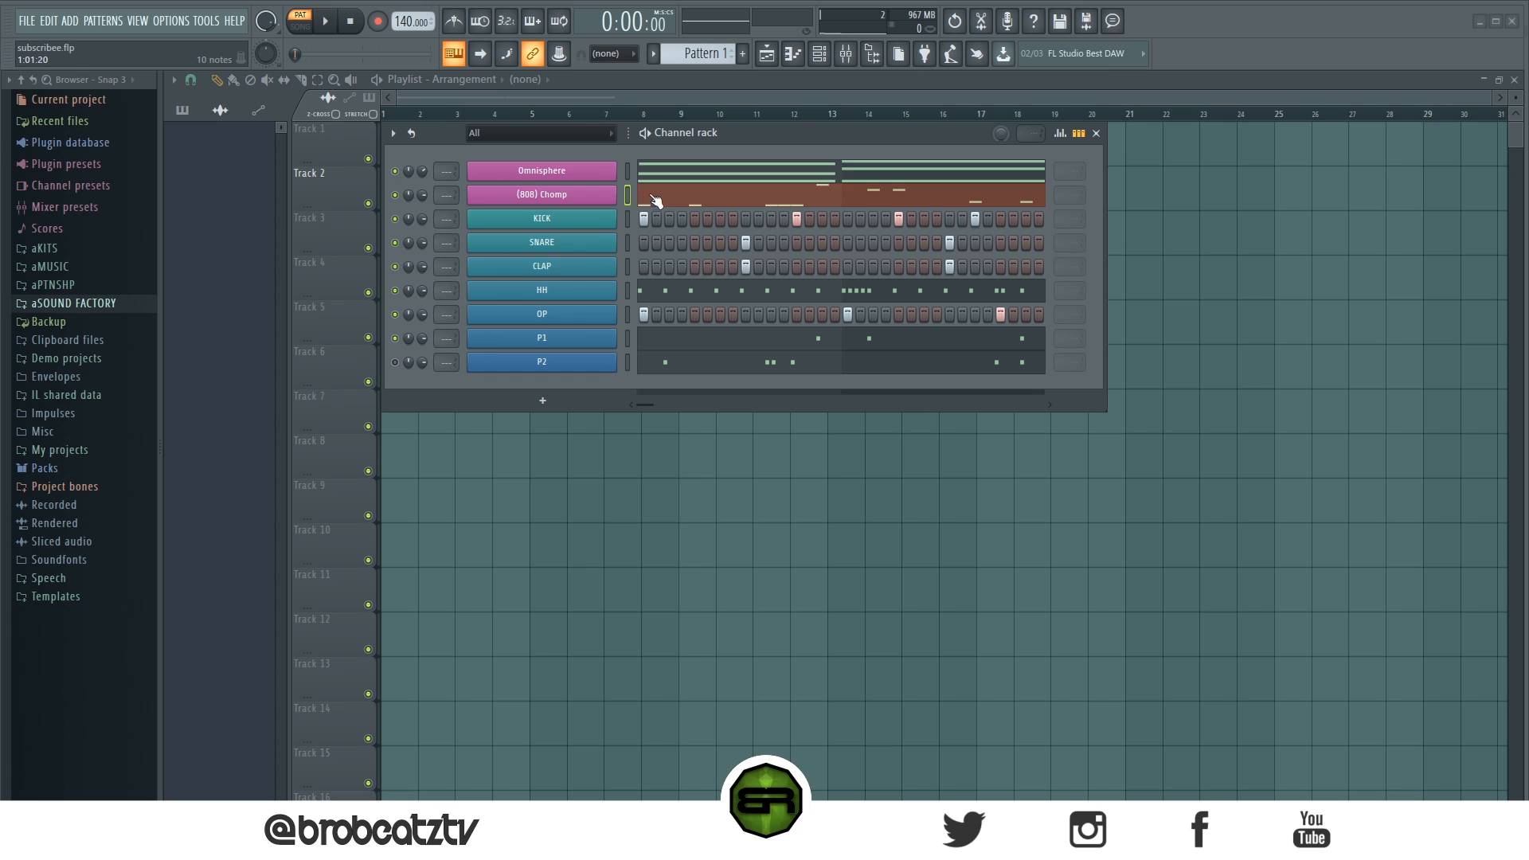
- Inspect the (808) Chomp channel settings and the Omnisphere chords in the piano roll
left_click(606, 196)
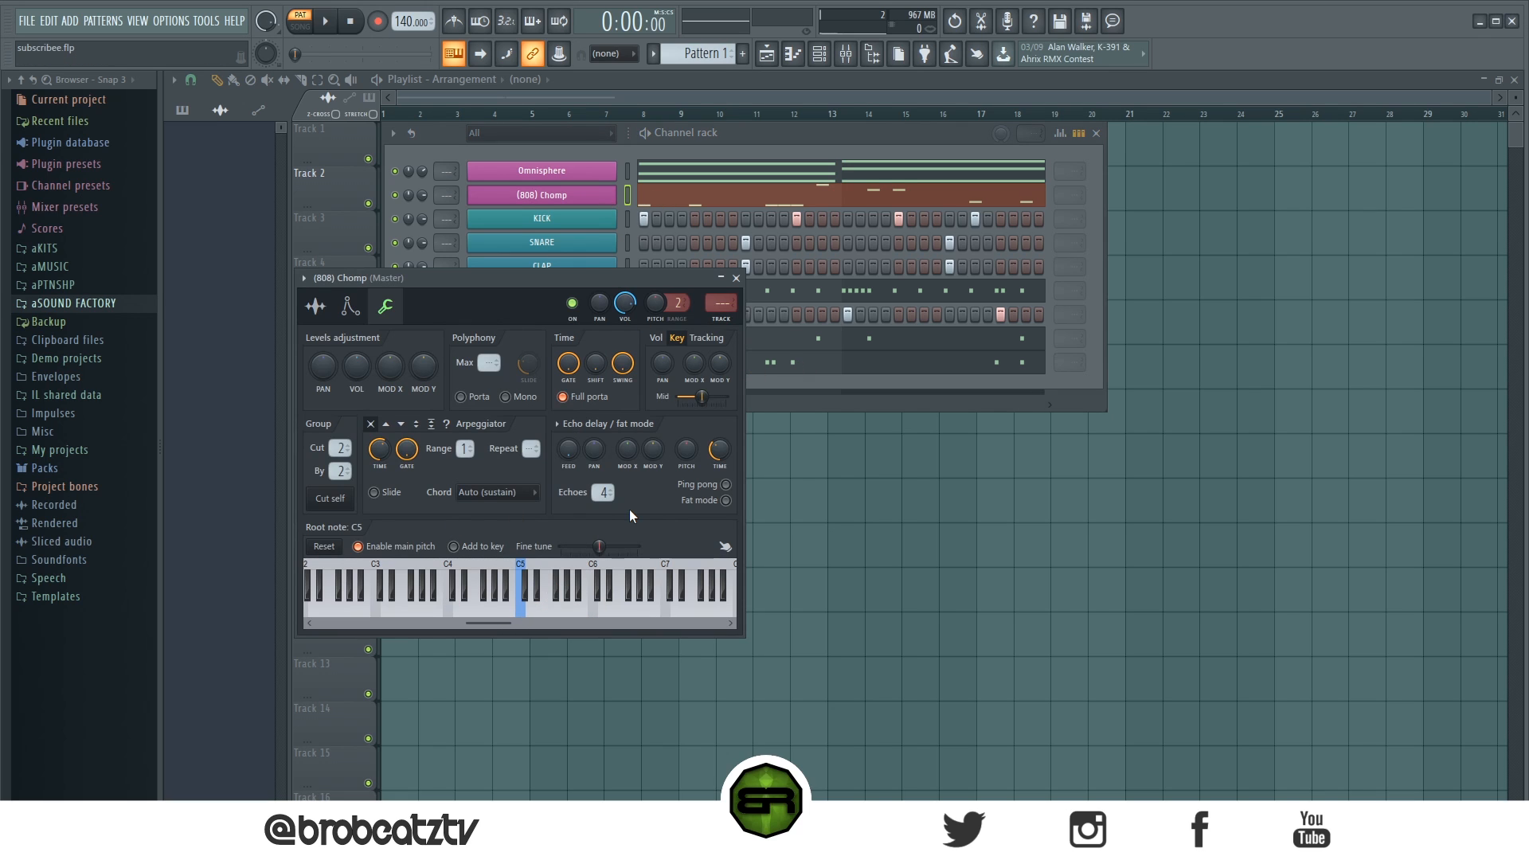
left_click(735, 278)
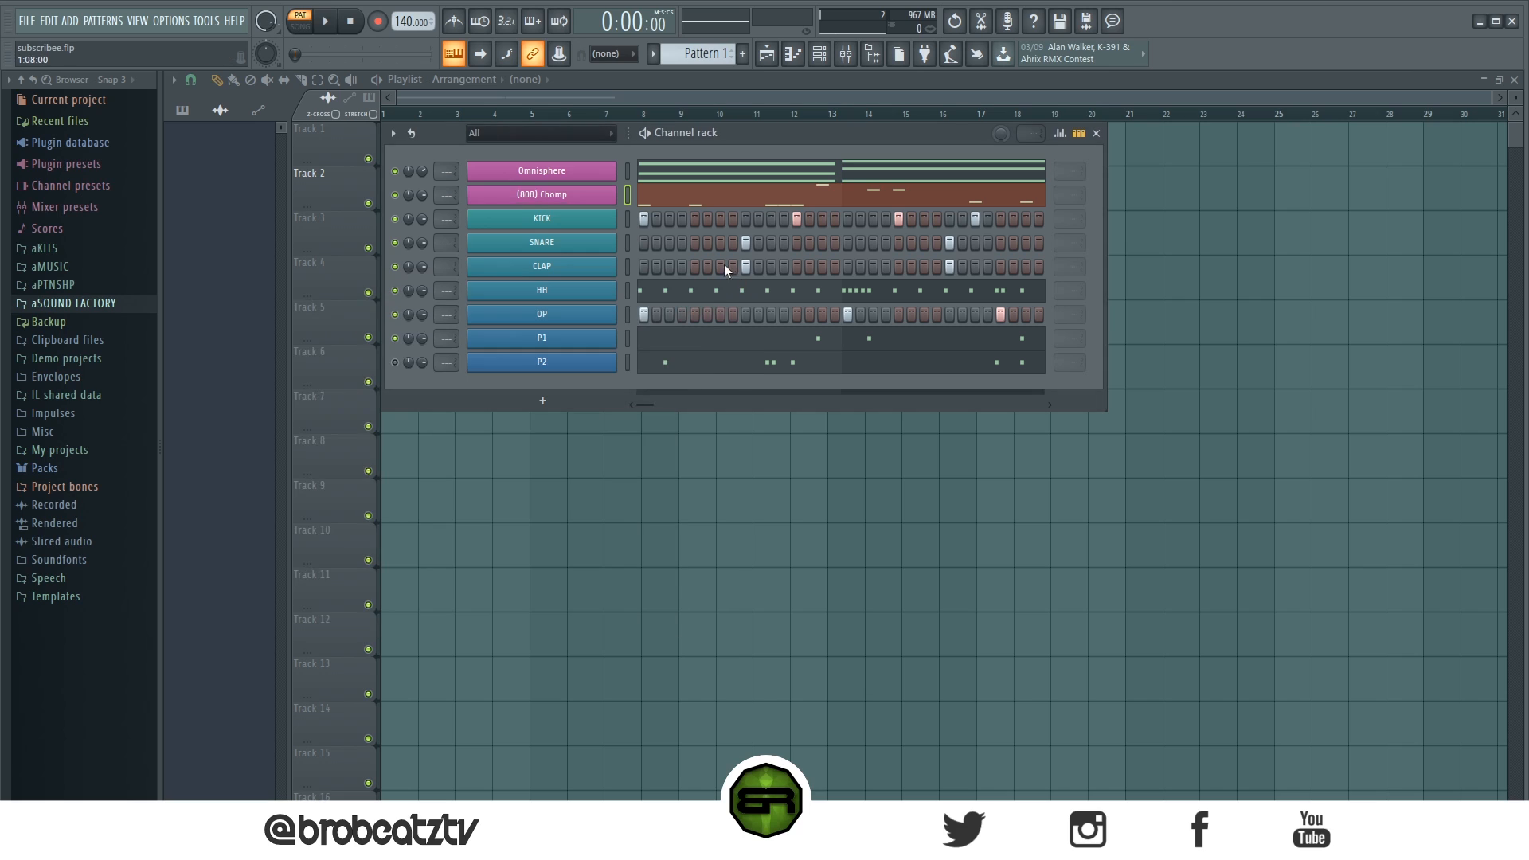
left_click(679, 179)
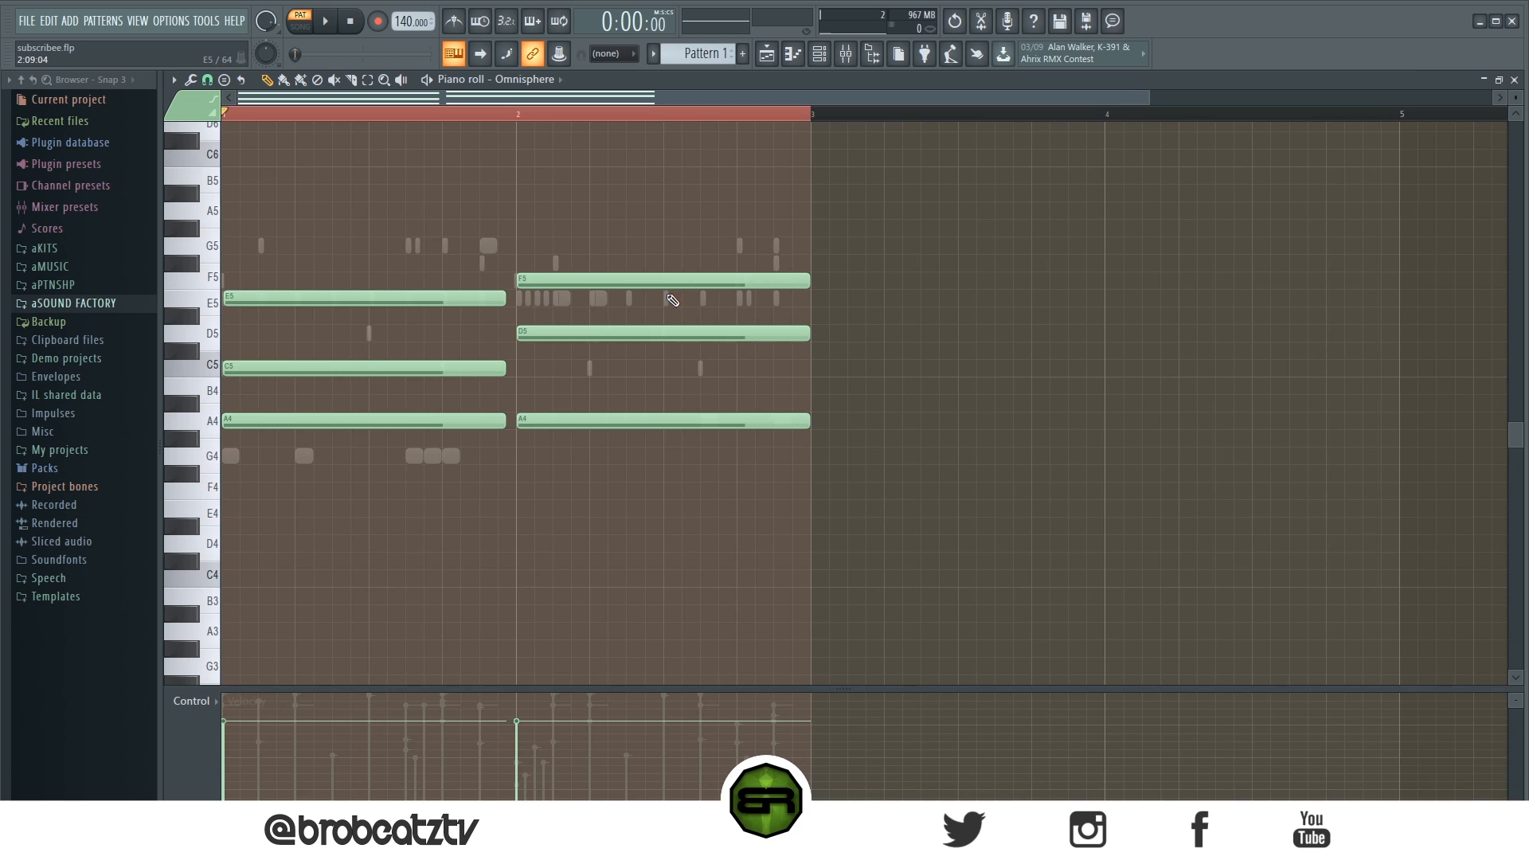
- Examine the (808) Chomp bass notes against the ghosted chords in the piano roll
left_click(819, 56)
left_click(672, 200)
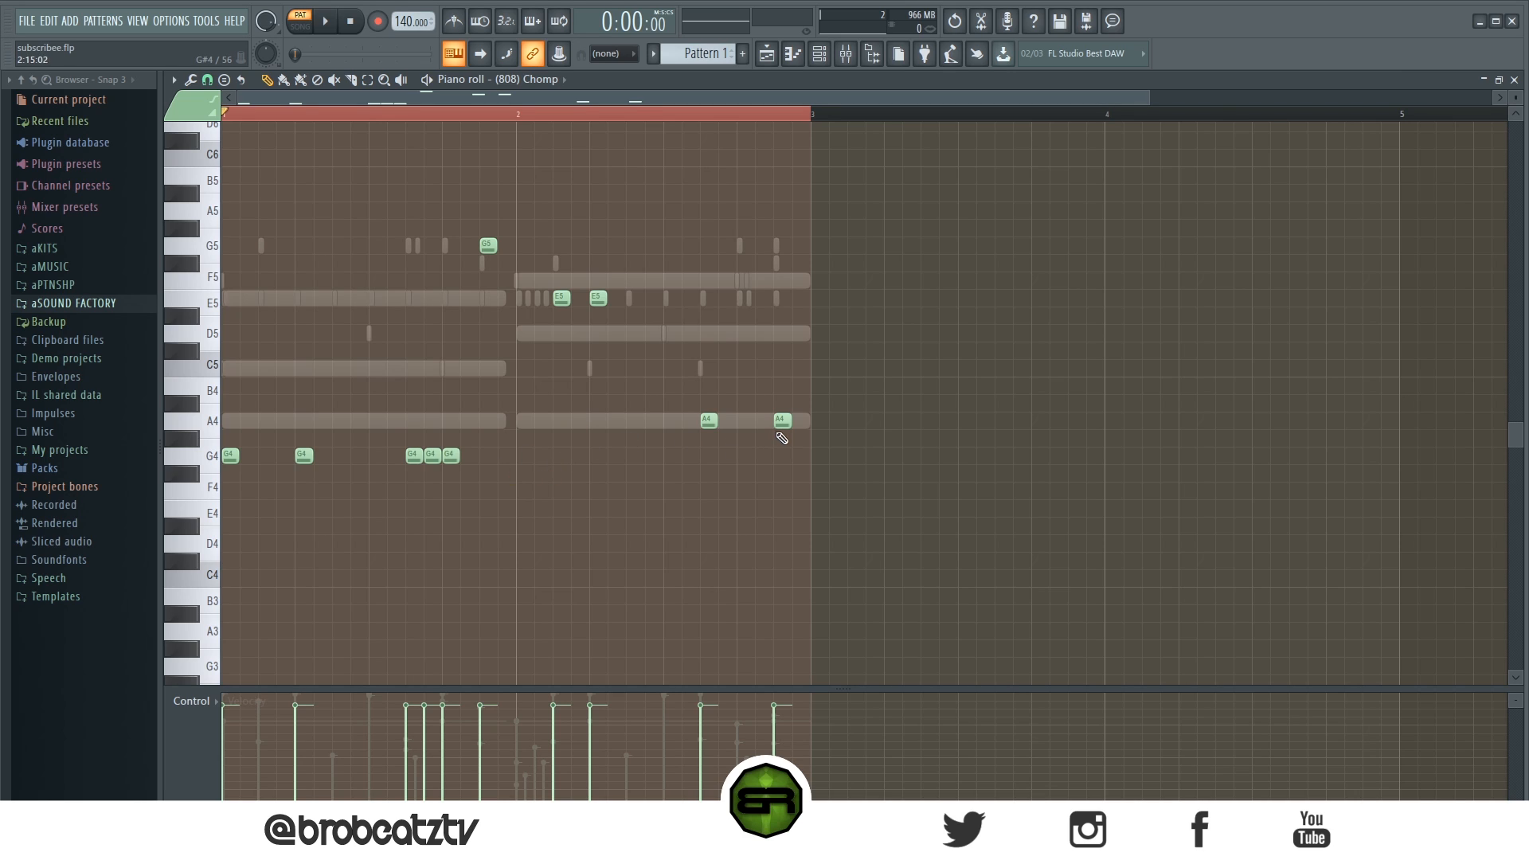
left_click_drag(536, 431, 228, 497)
right_click(670, 521)
- Return to the channel rack and play the pattern to hear the 808 against the chords
left_click(766, 53)
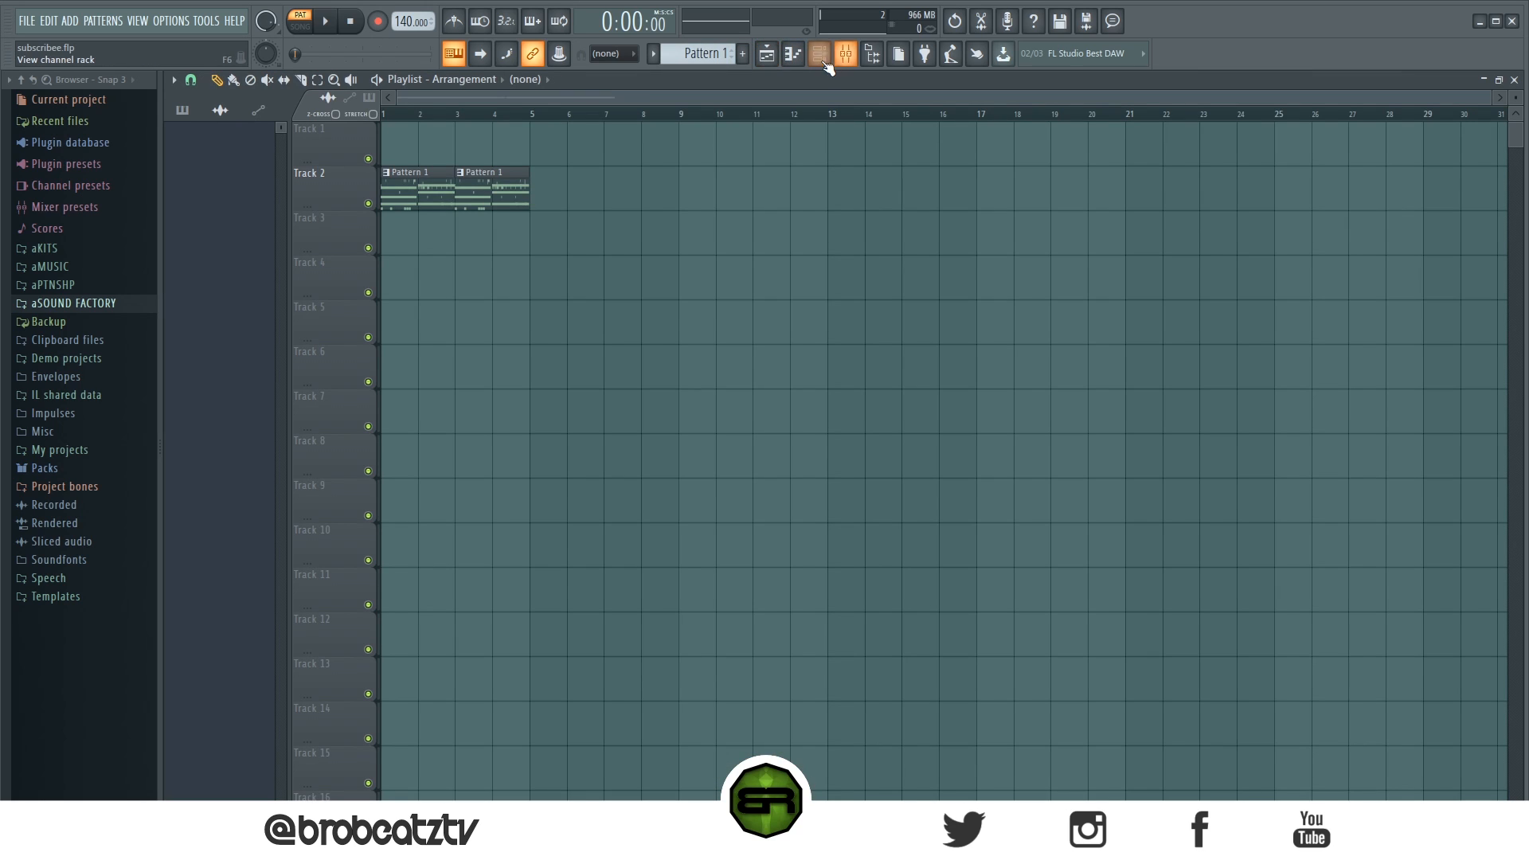
left_click(818, 53)
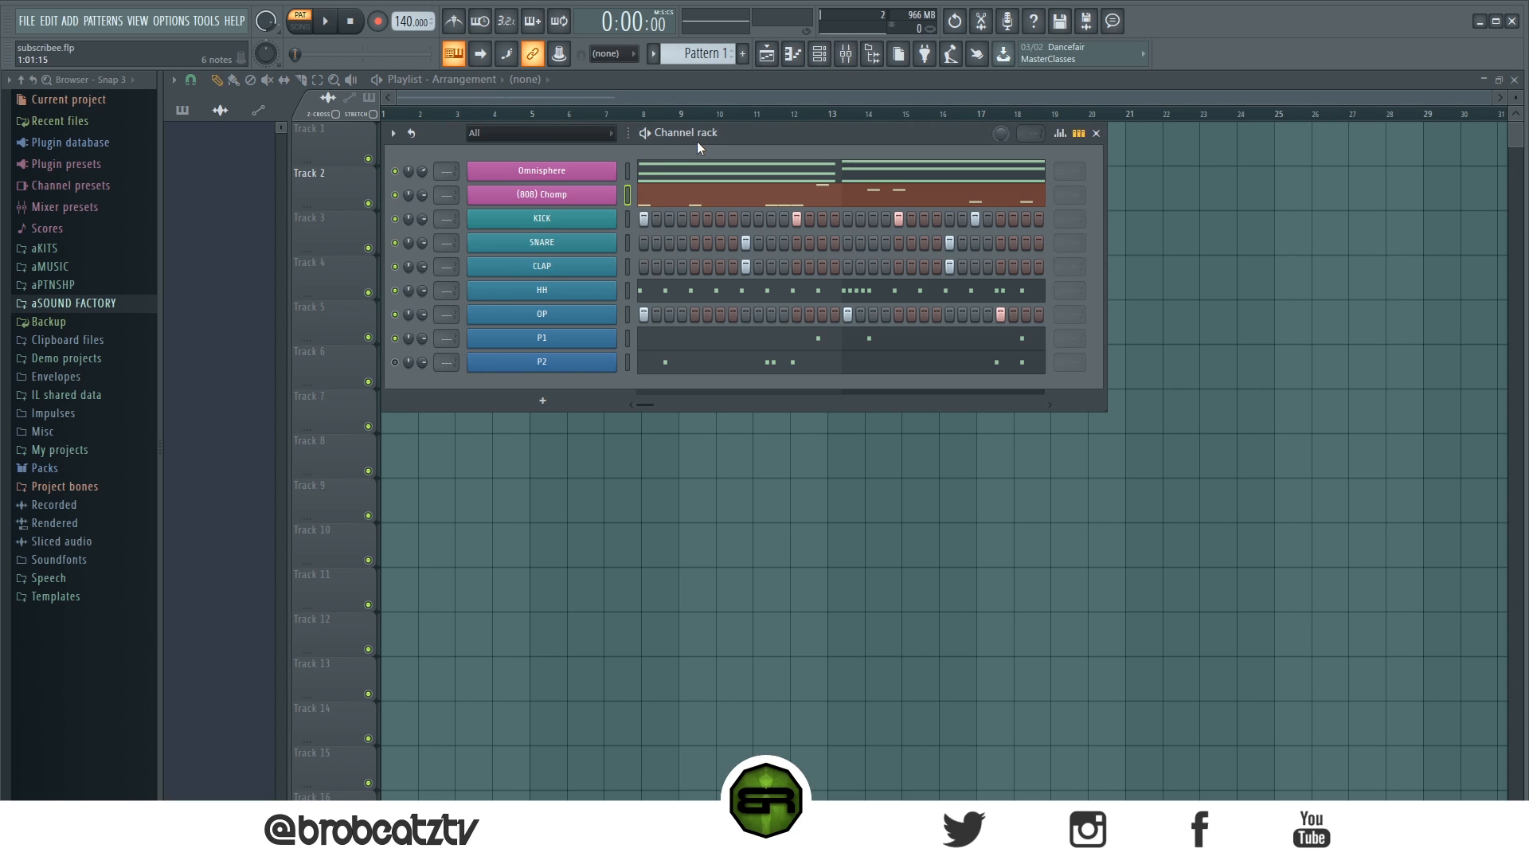
left_click(331, 25)
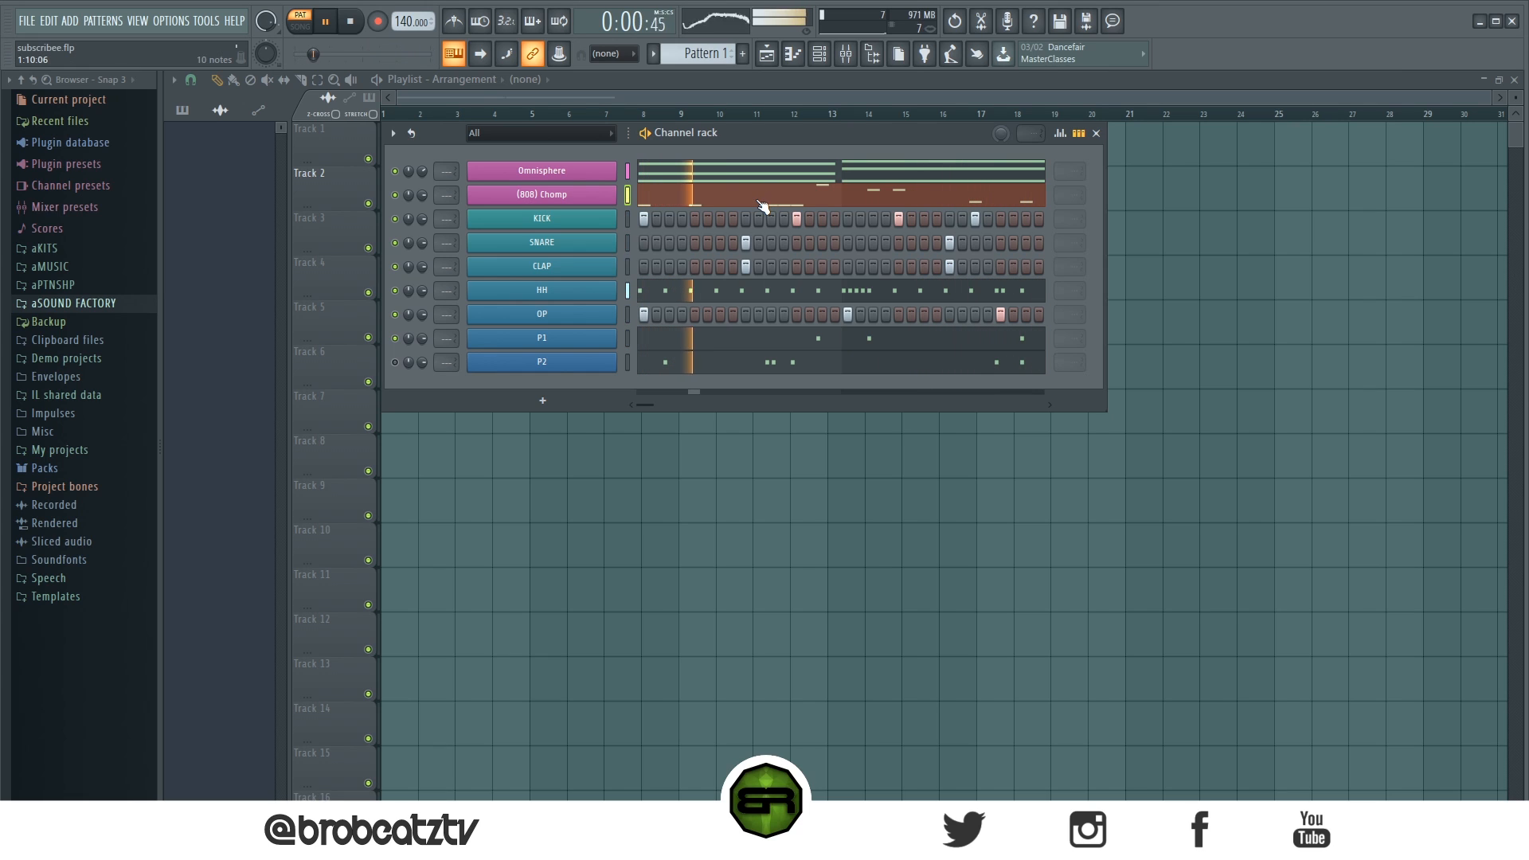
key("space")
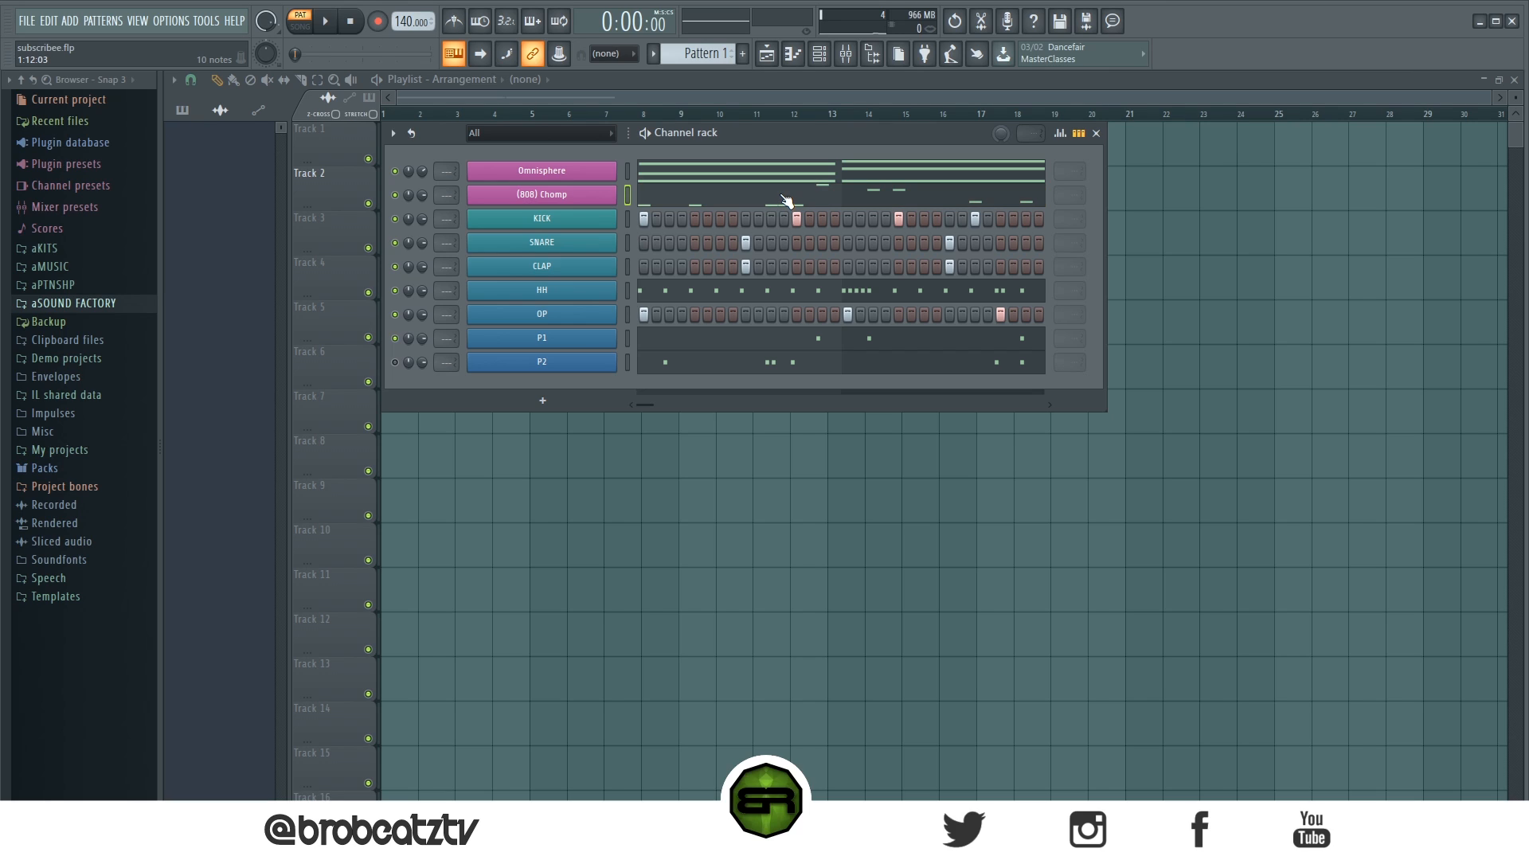
- Delete all the notes from the (808) Chomp piano roll
left_click(785, 199)
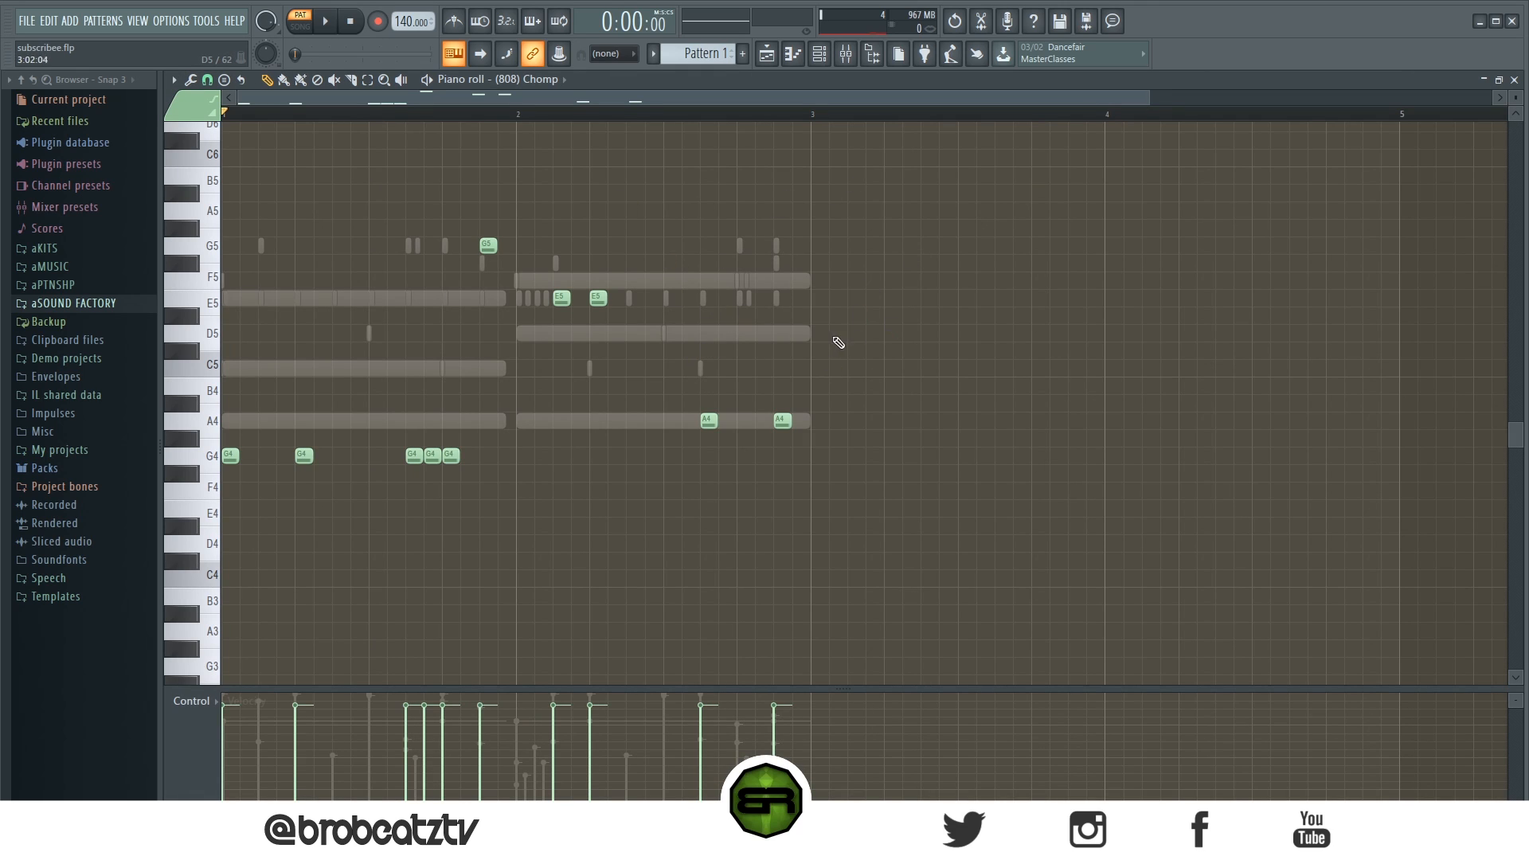
key("ctrl+a")
key("Delete")
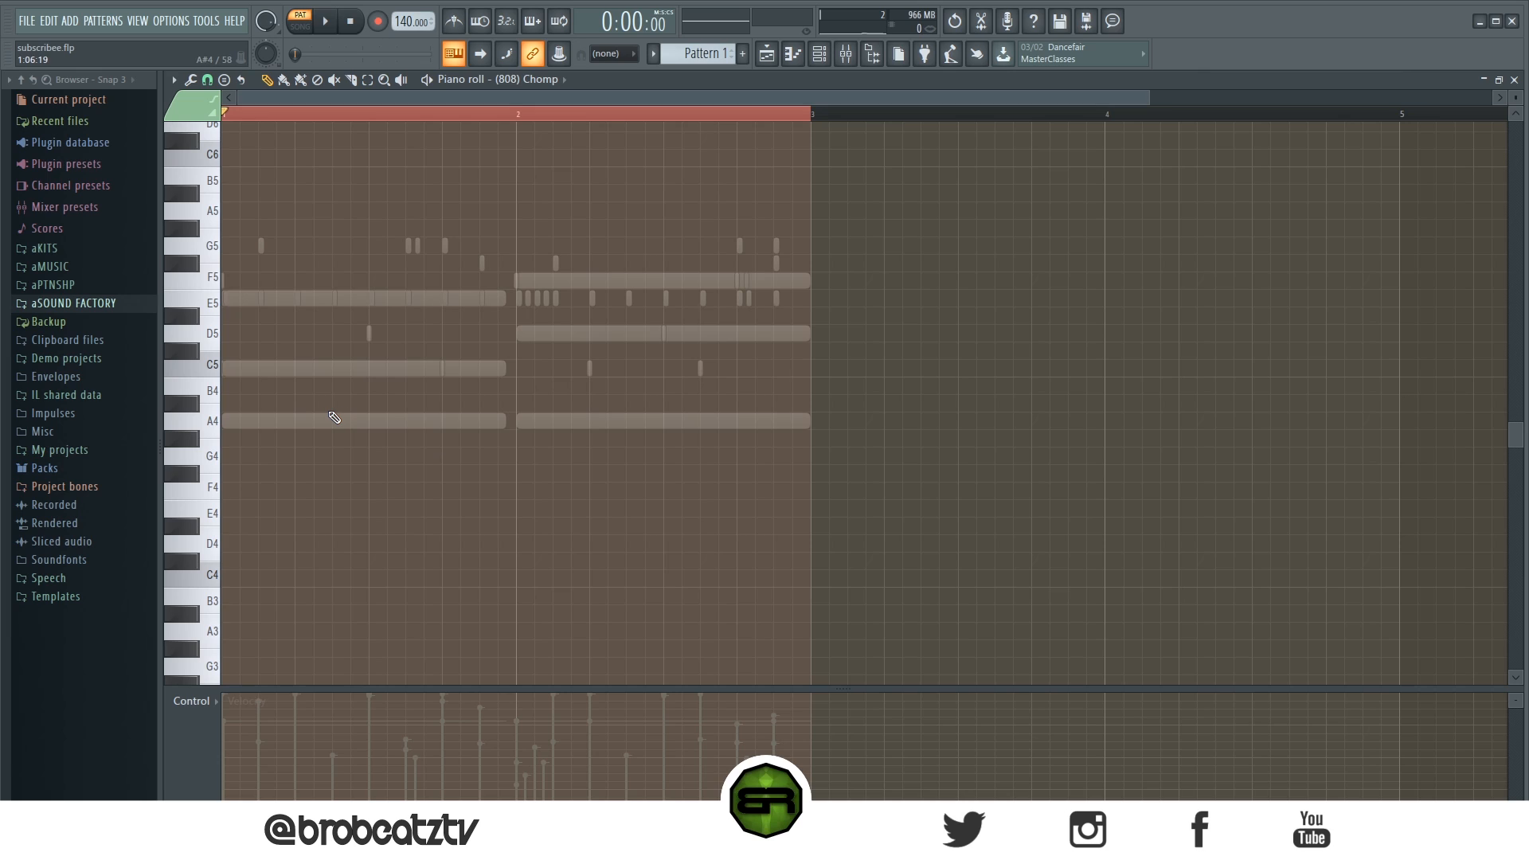
- Add an A4 808 note at the start of bar 1 and D5 notes on steps 5, 11 and 15 of bar 2, playing the pattern in between
left_click(230, 420)
left_click(595, 333)
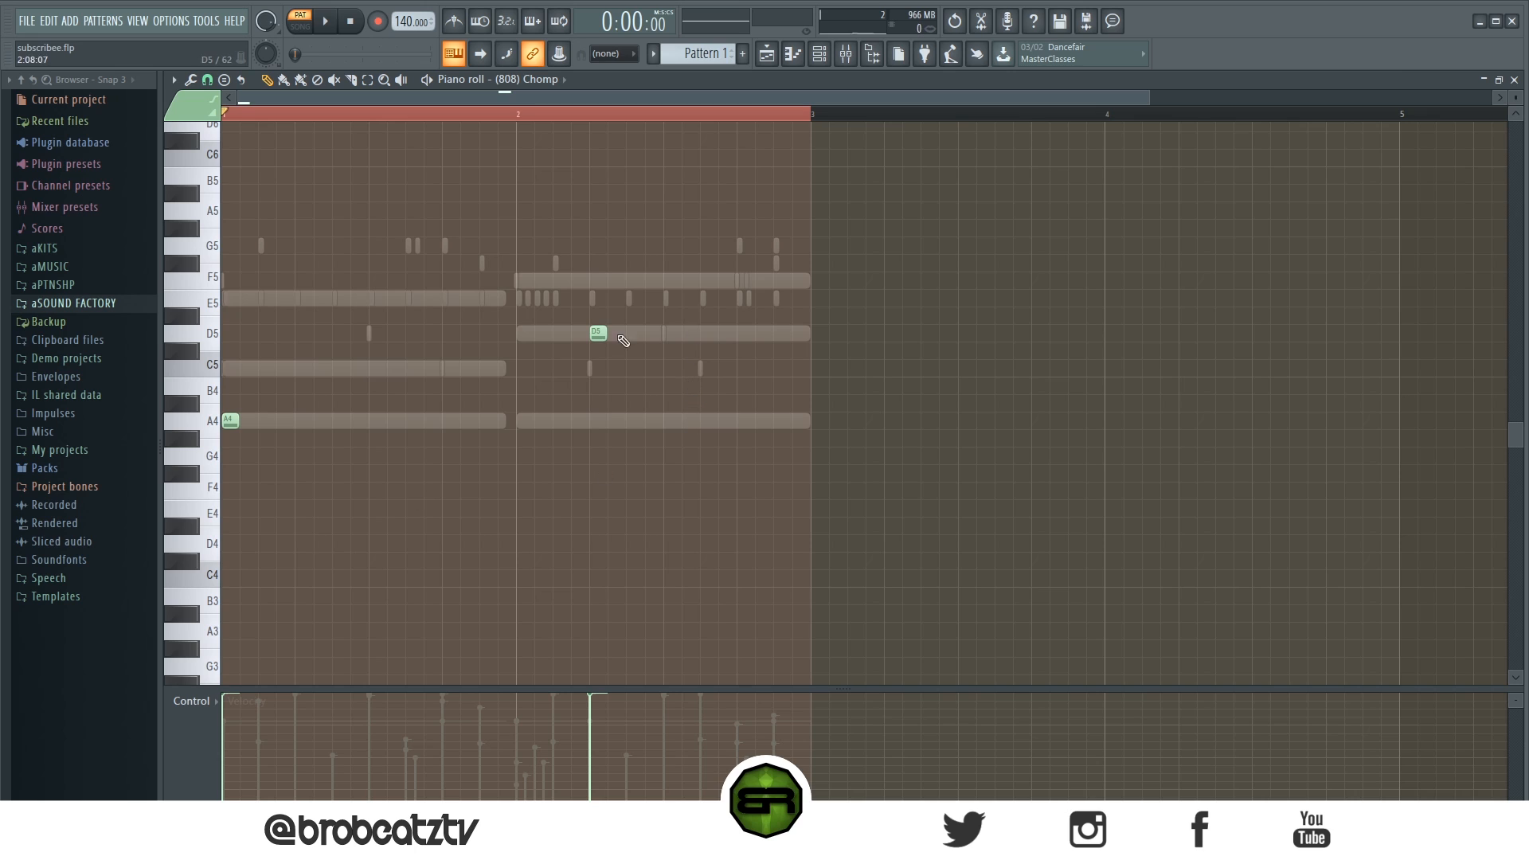
key("space")
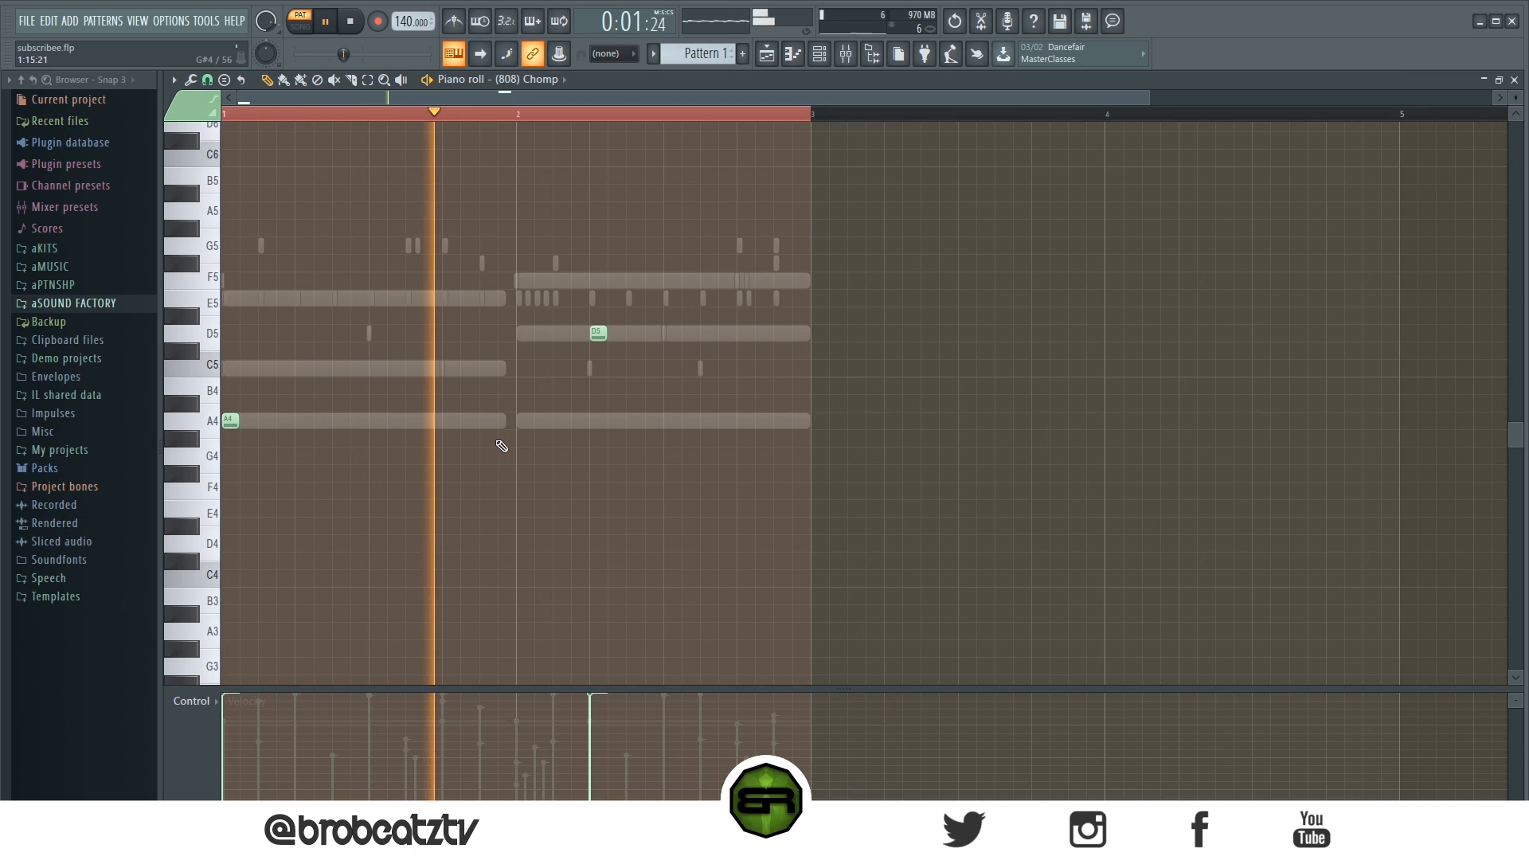
left_click(708, 333)
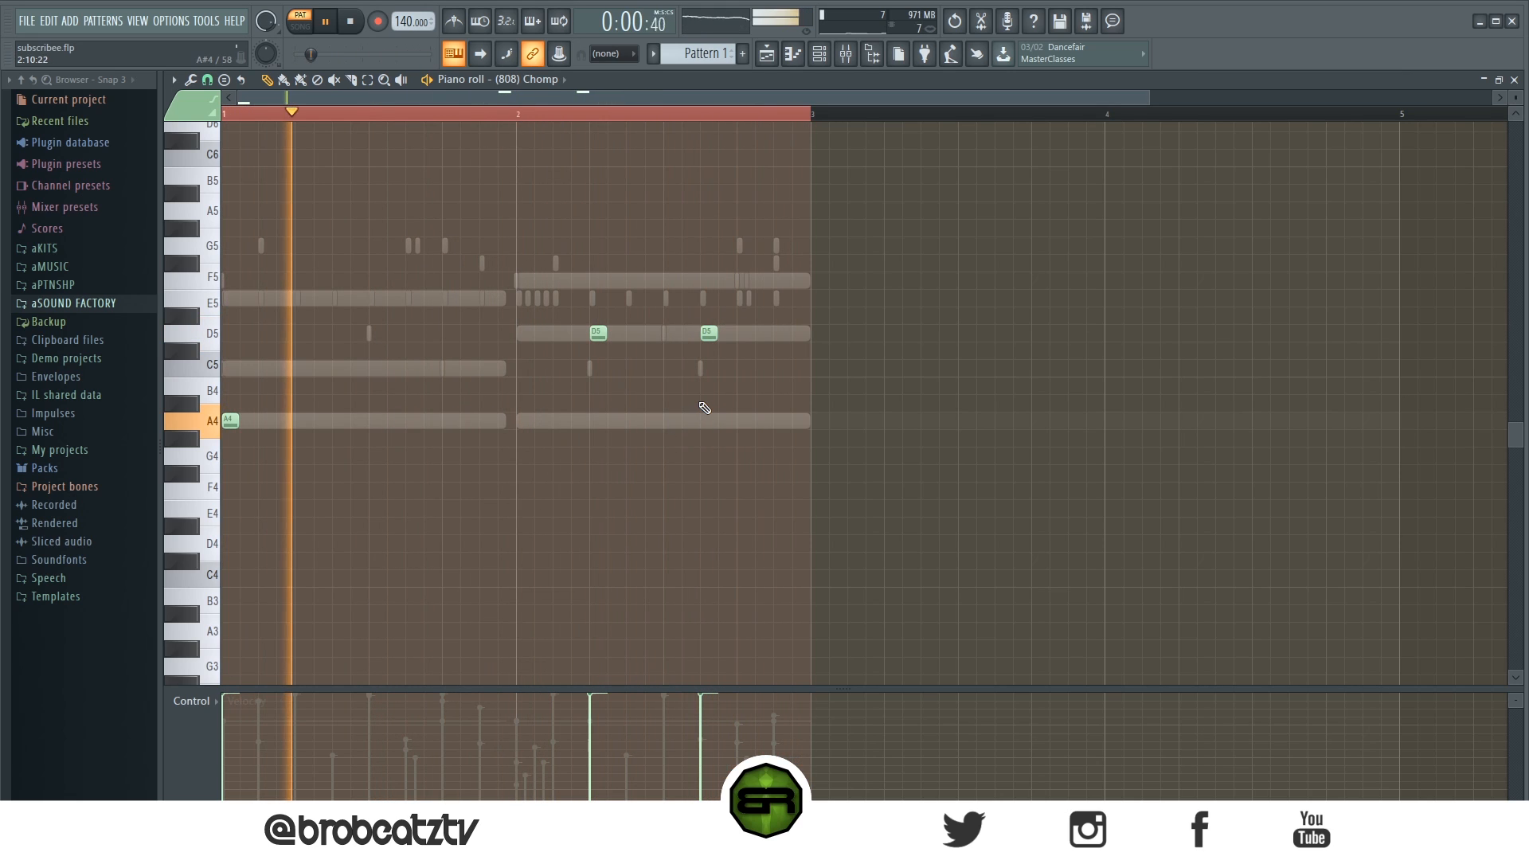
key("space")
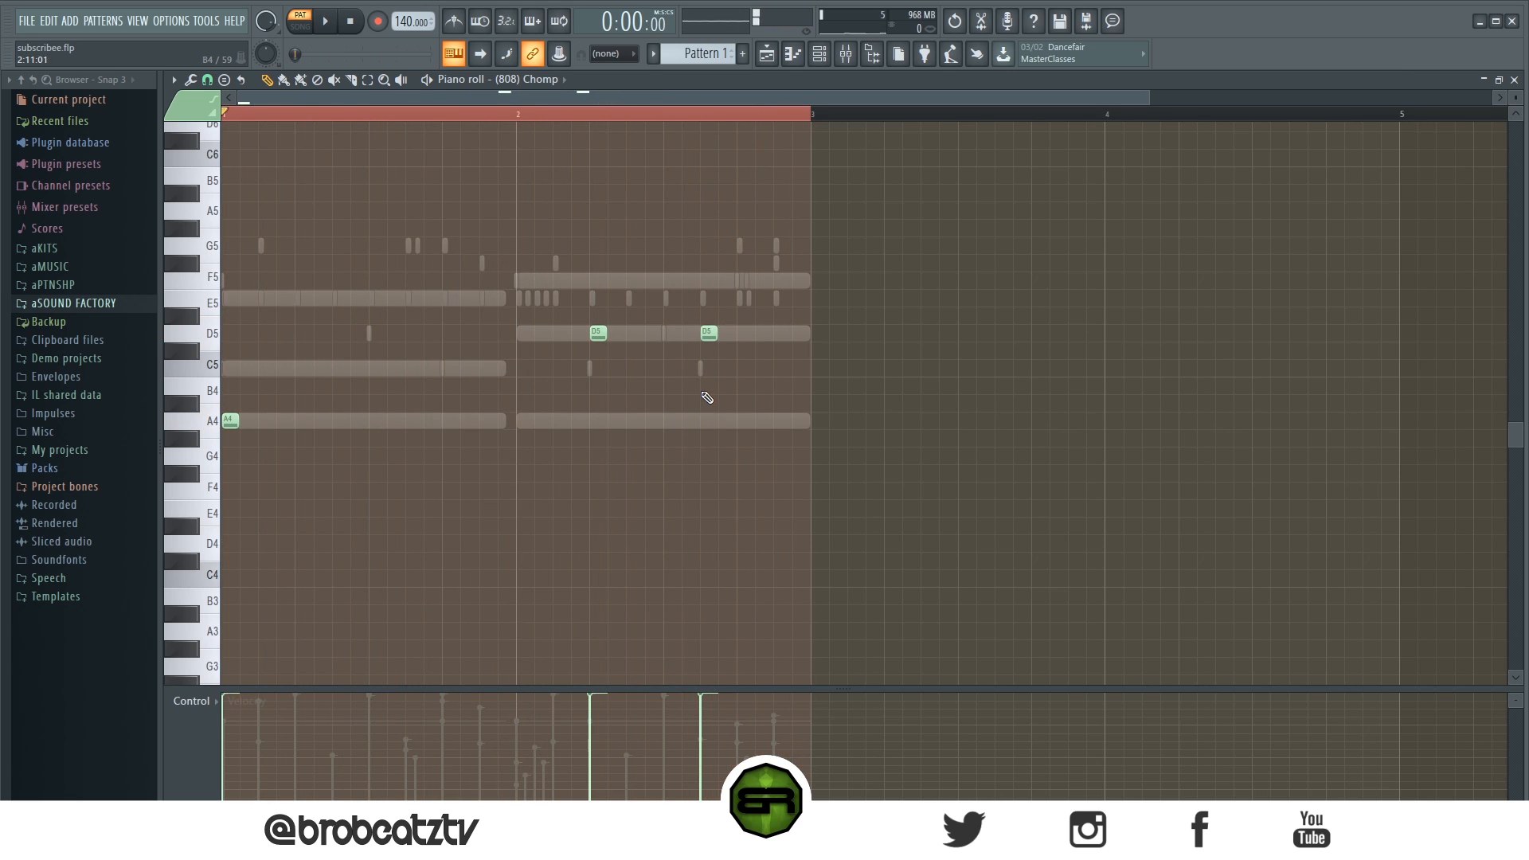
left_click(780, 334)
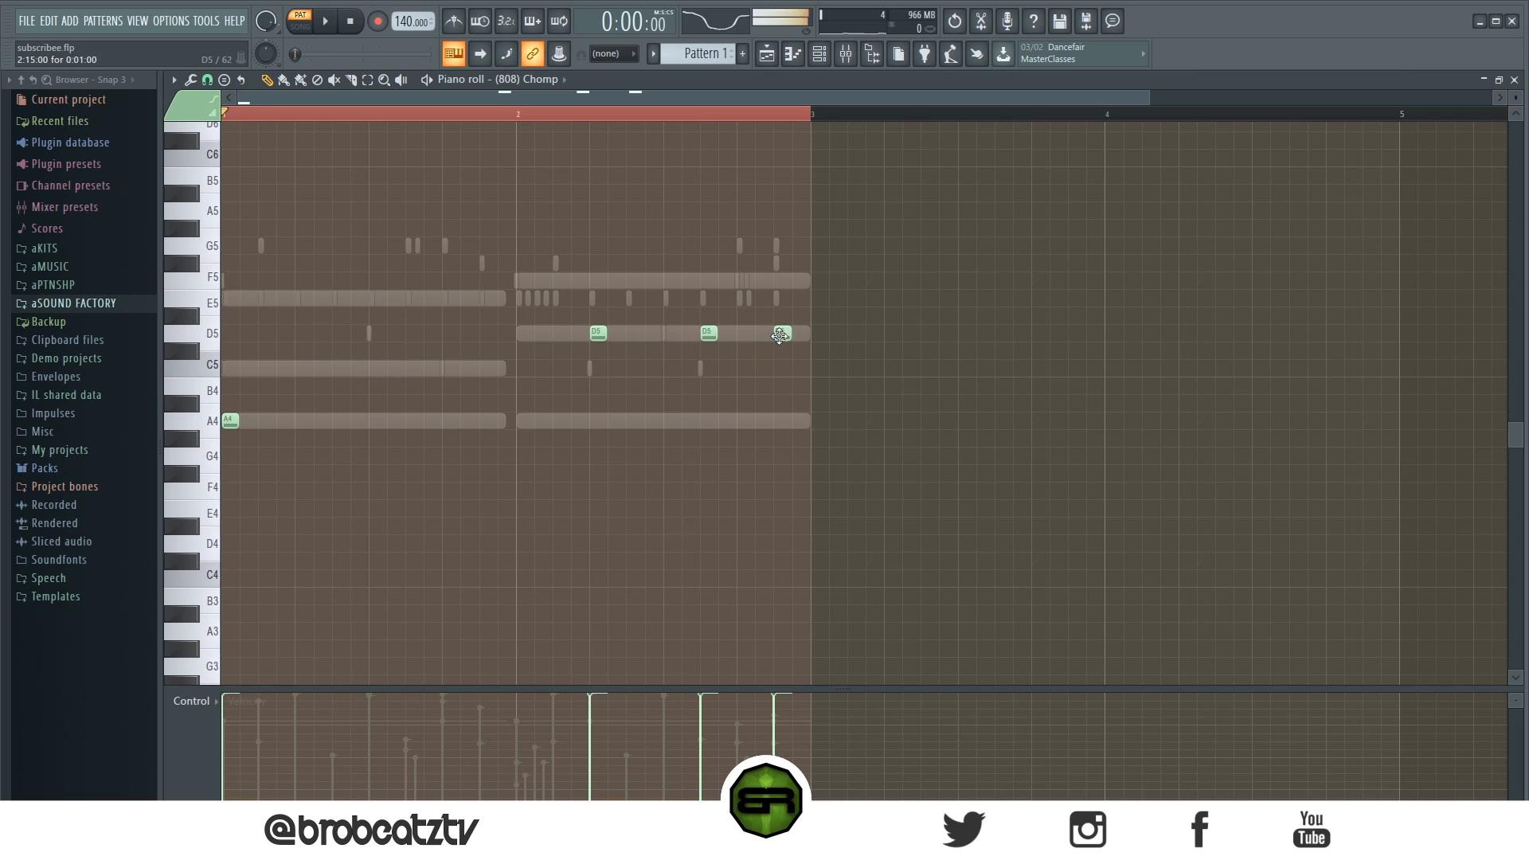
left_click(339, 421)
left_click_drag(382, 421, 402, 420)
double_click(447, 420)
key("Escape")
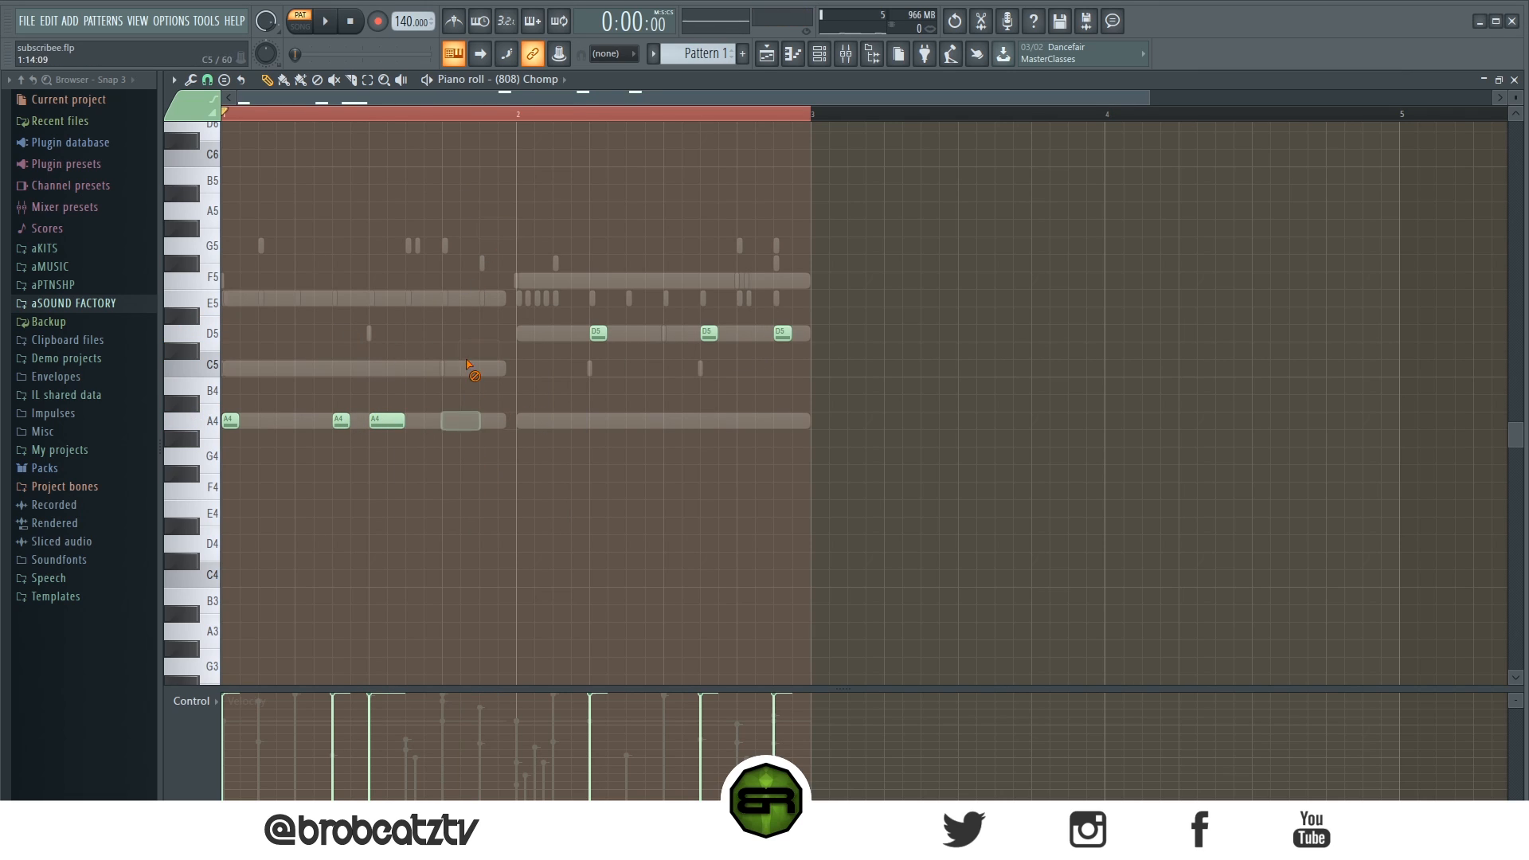
right_click(460, 421)
right_click(387, 421)
right_click(341, 421)
- Transpose the last D5 808 note in bar 2 up one octave, play the pattern, and deselect the note
left_click_drag(744, 309, 803, 361)
key("ctrl+Up")
key("space")
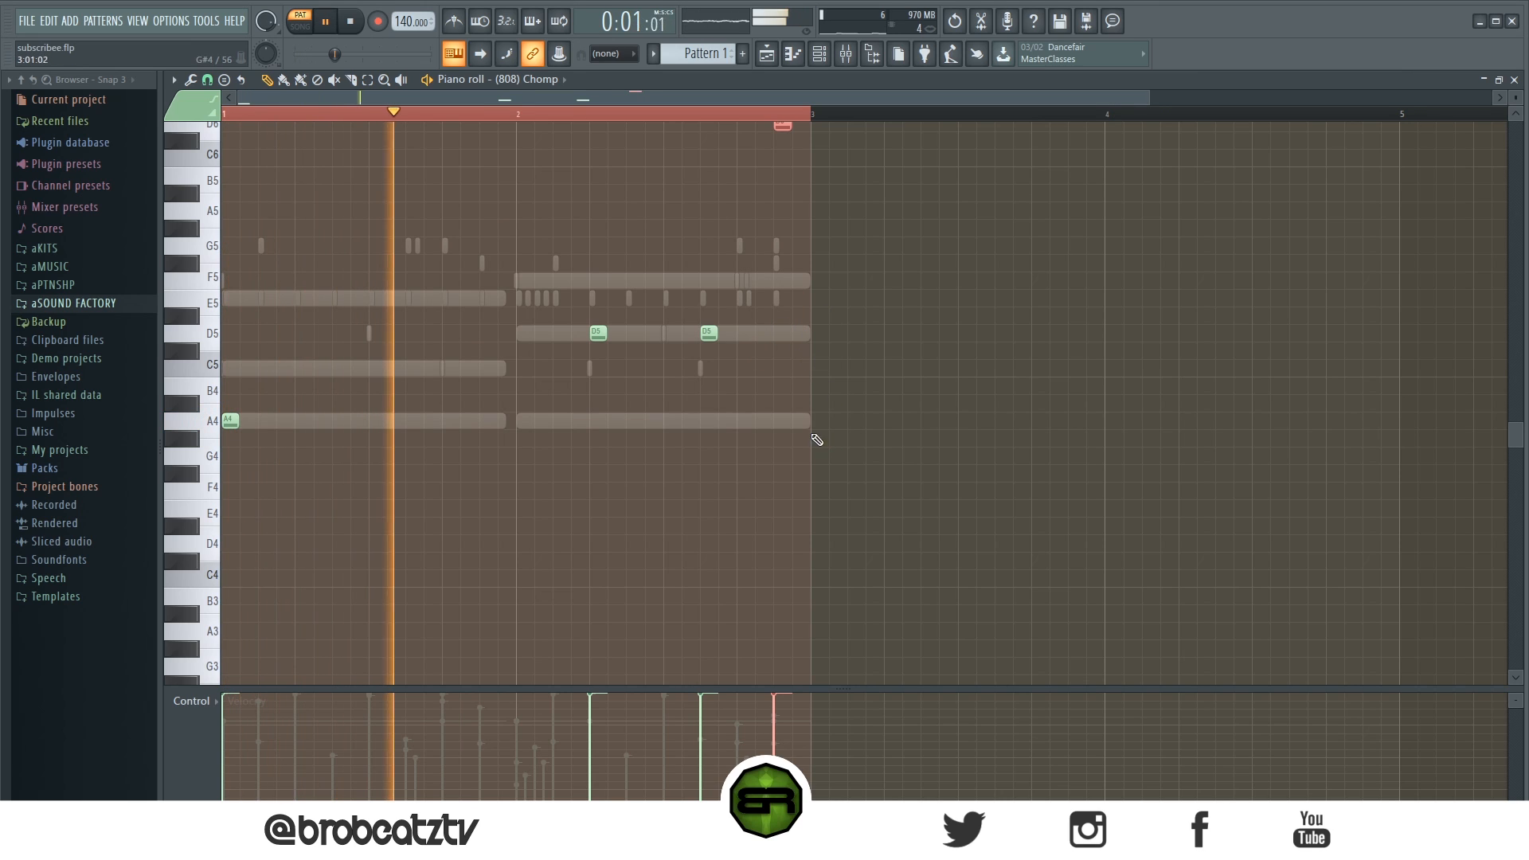
left_click(785, 416, "ctrl")
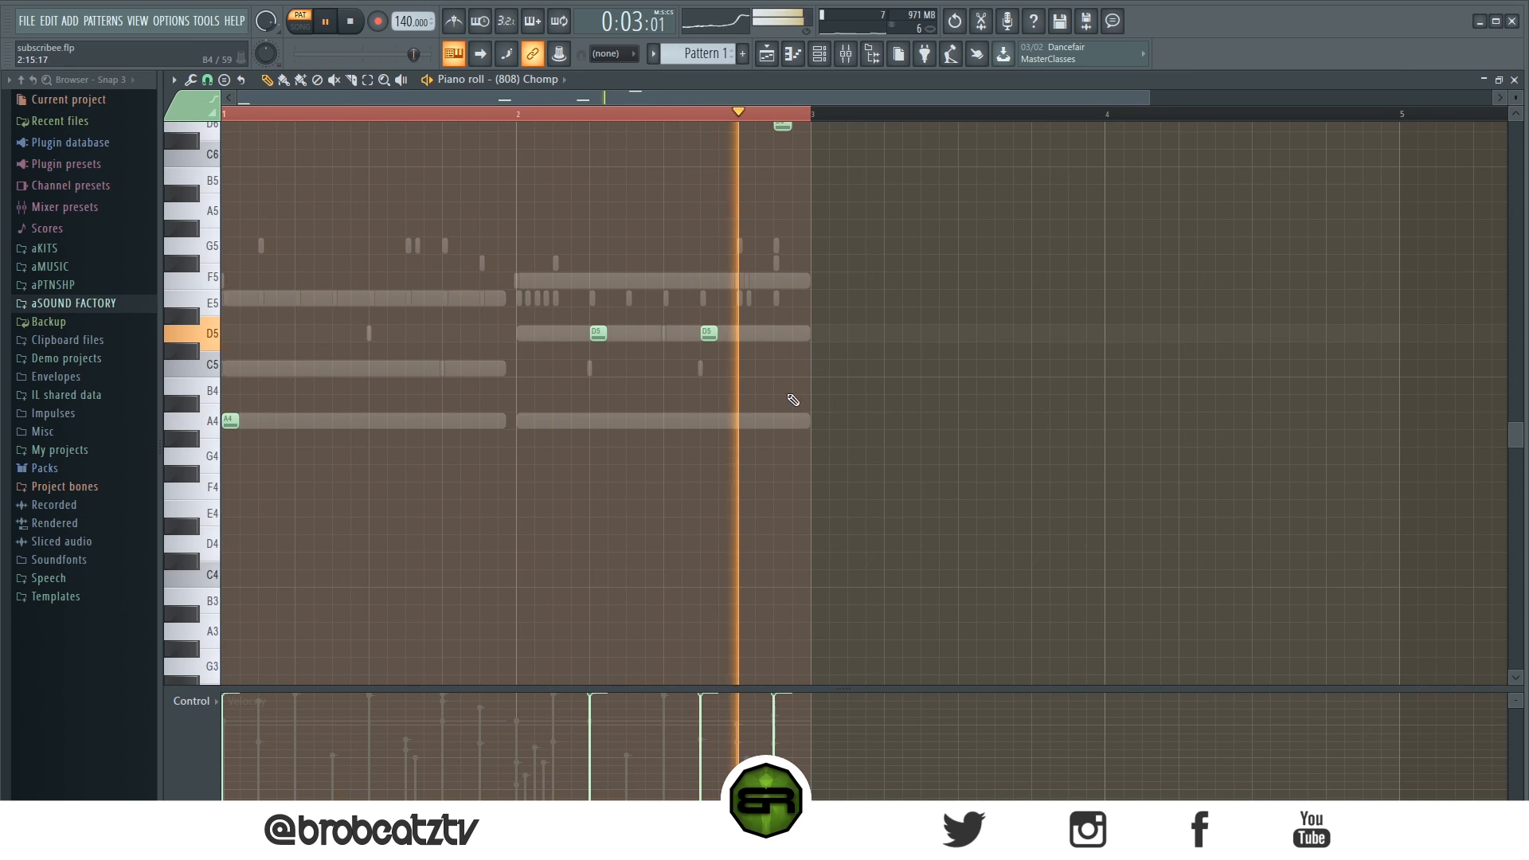
- Stop playback and delete the highest 808 note near the end of bar 2
key("space")
right_click(783, 126)
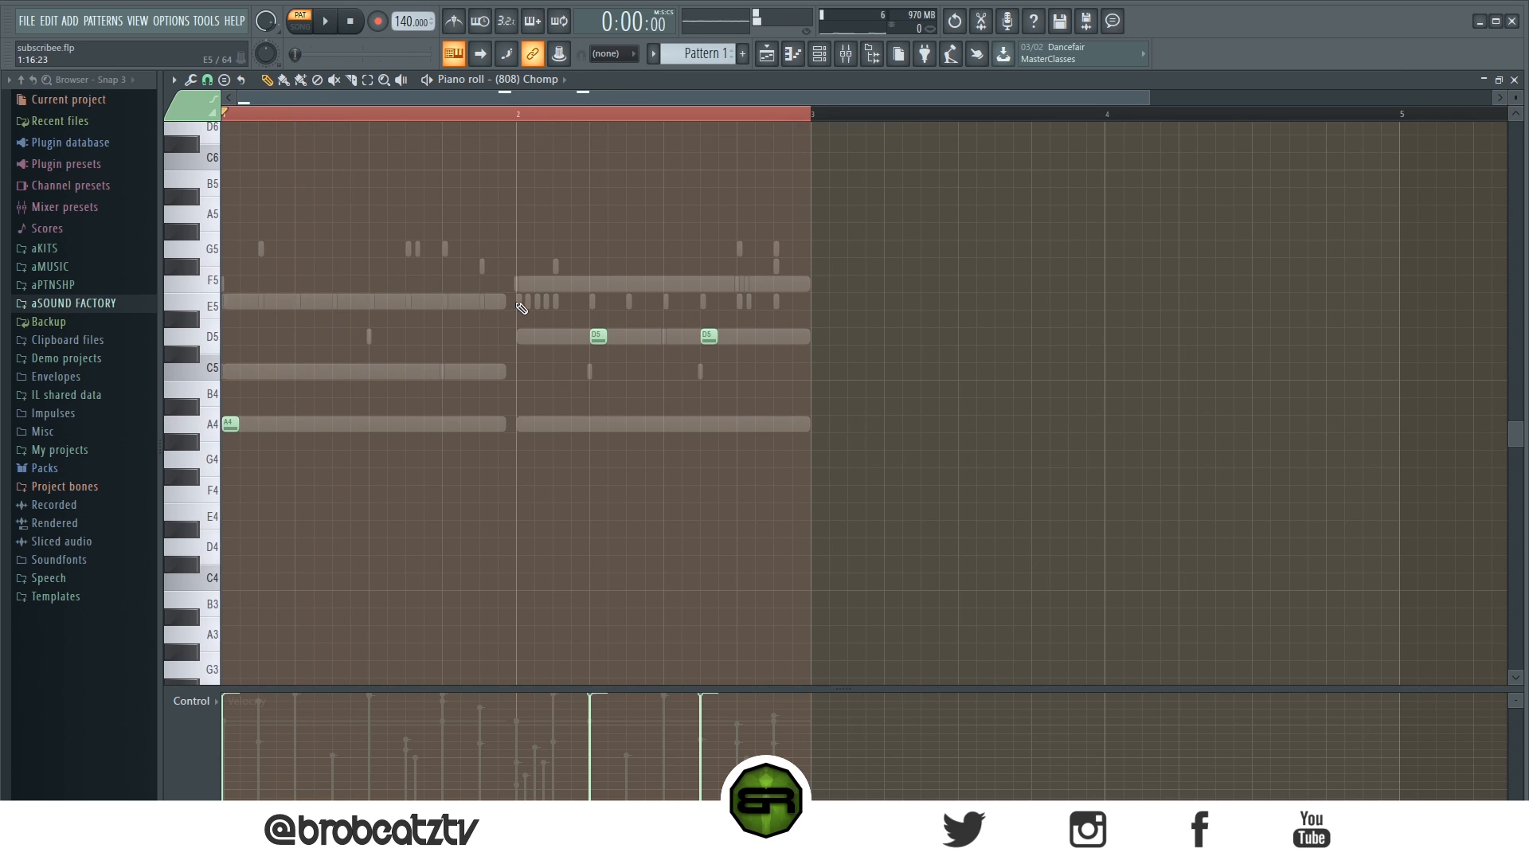
scroll(521, 308, "down", 2)
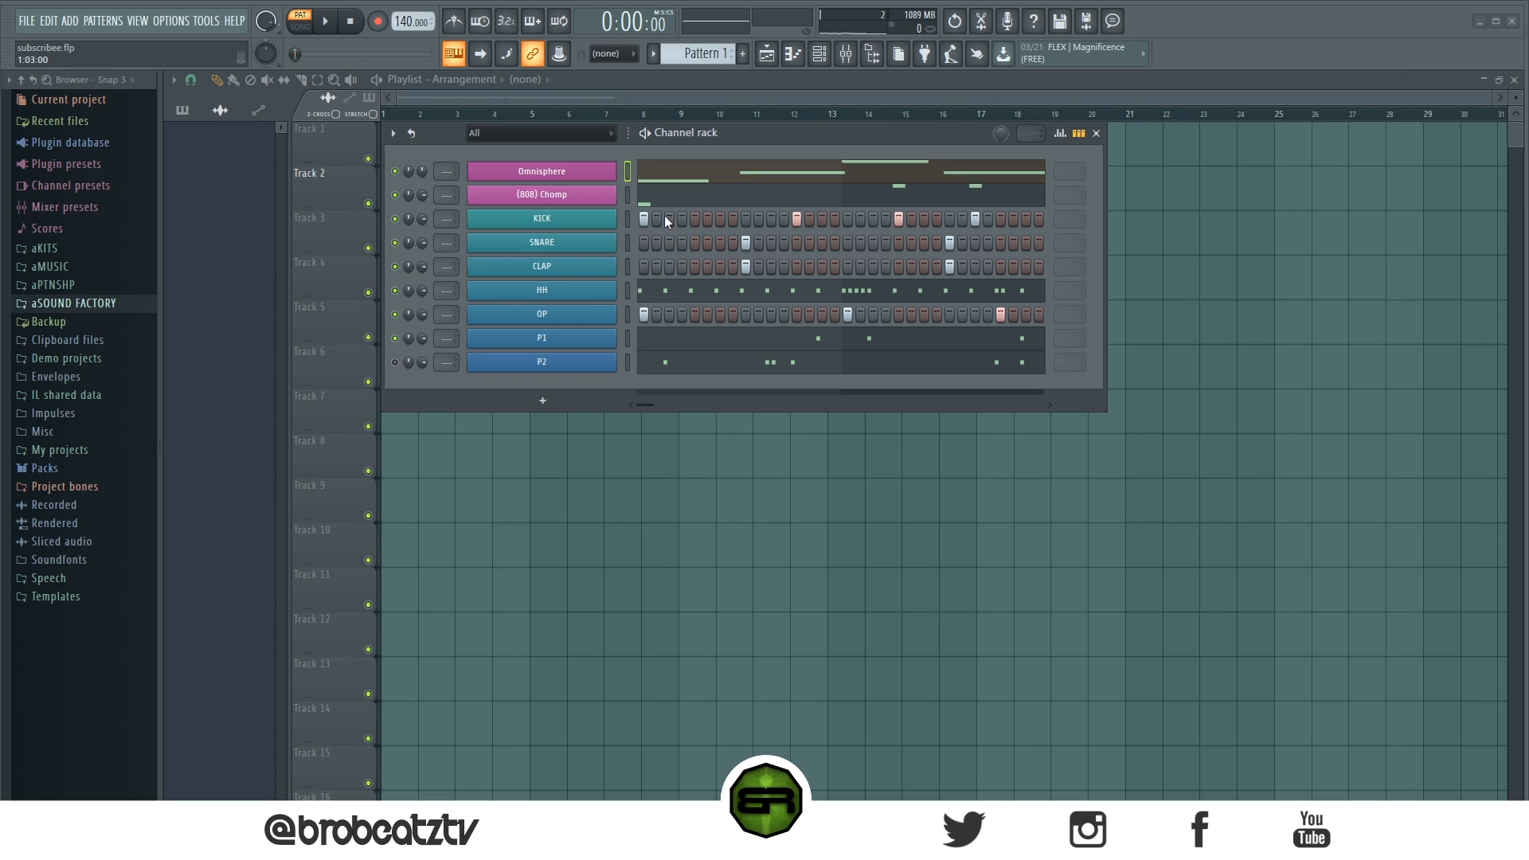
- Open the Omnisphere melody in the piano roll and play the pattern twice to hear it with the drums and 808
left_click(732, 179)
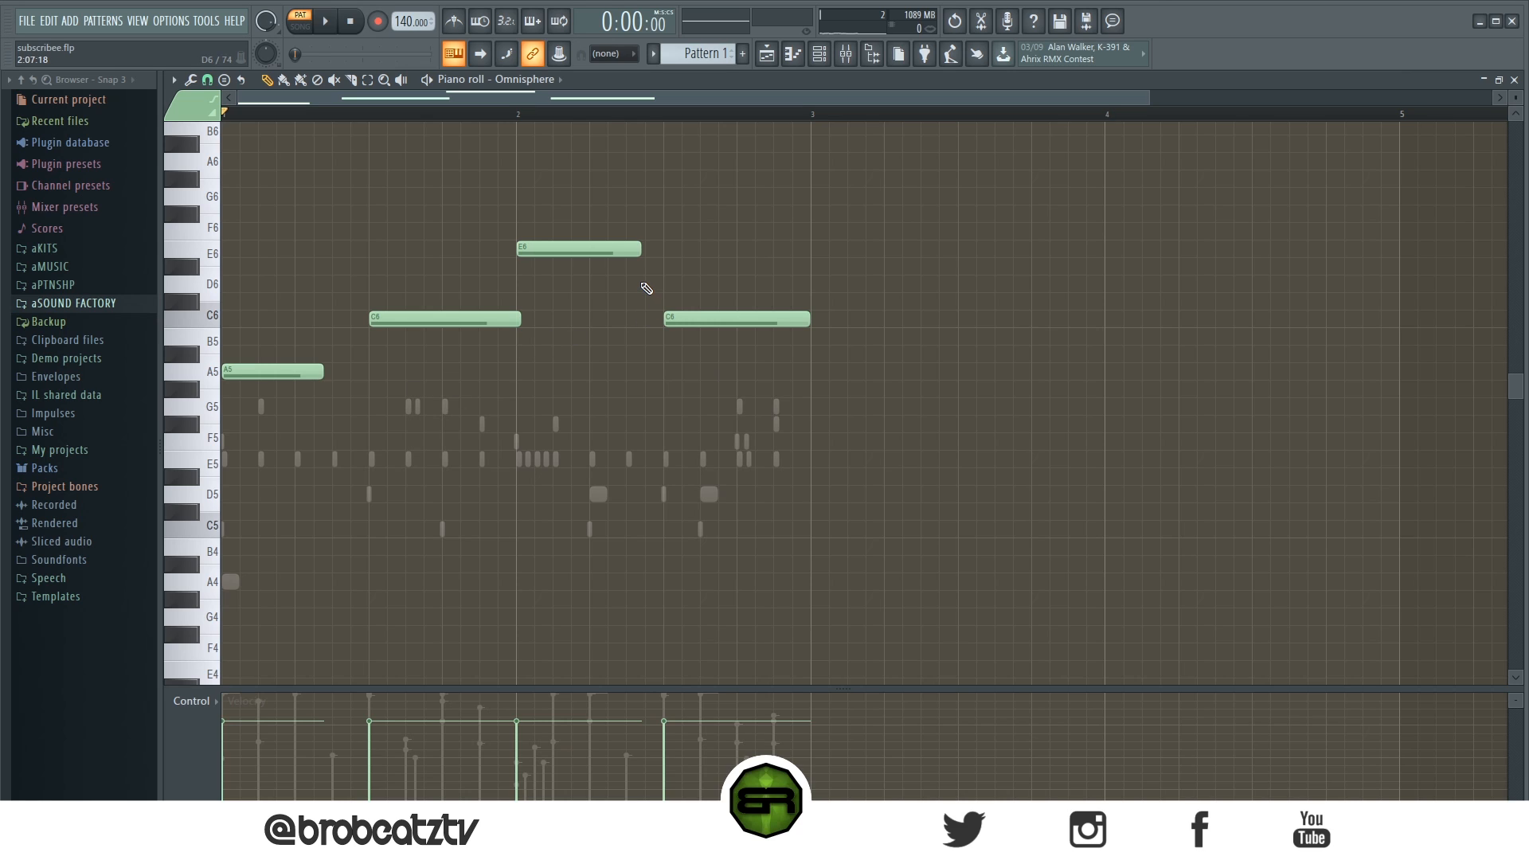
left_click(325, 22)
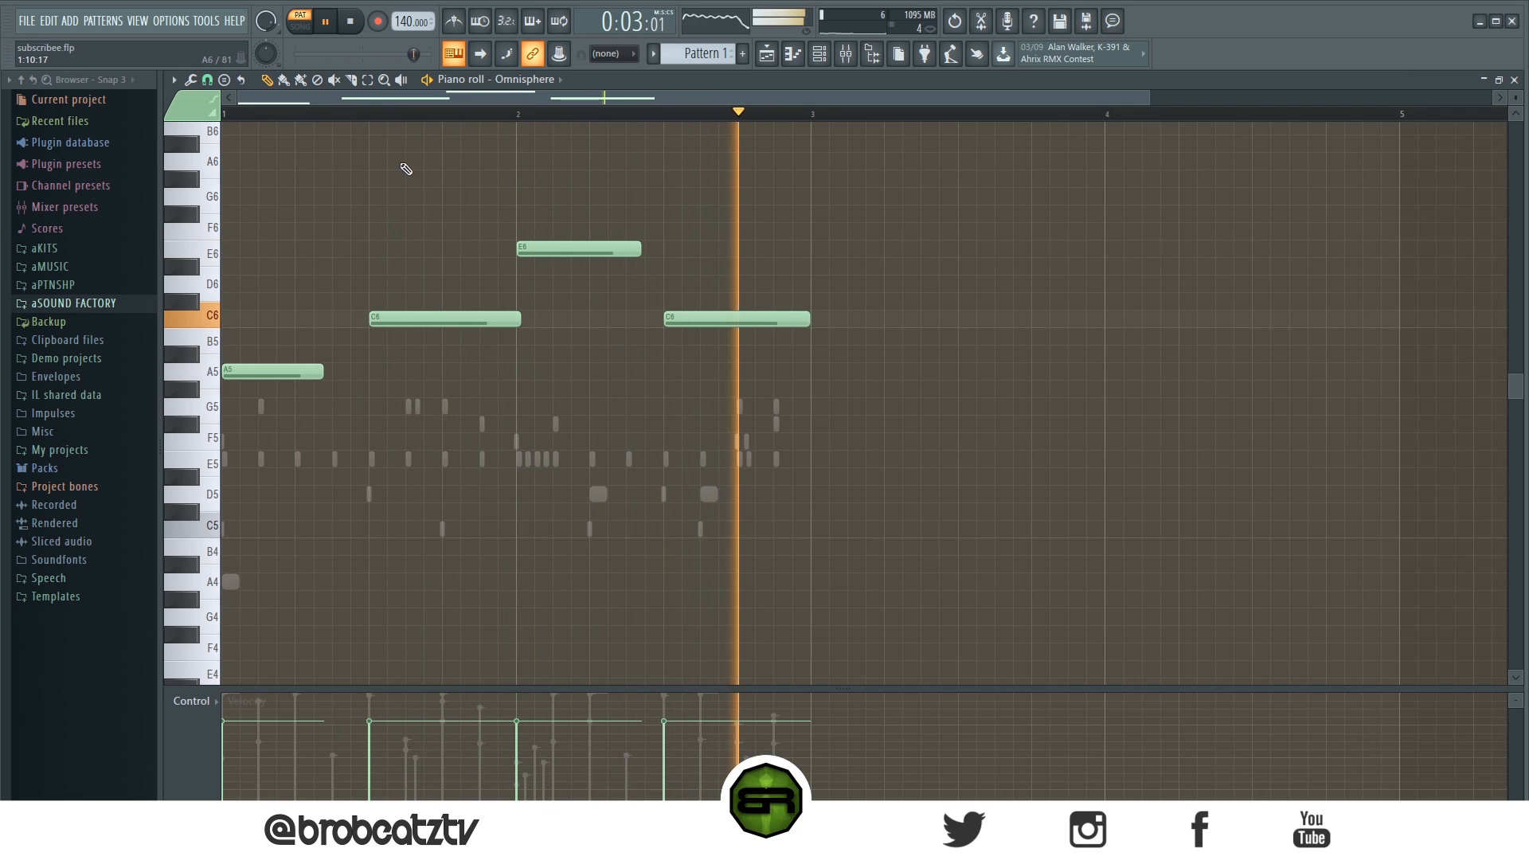
left_click(350, 21)
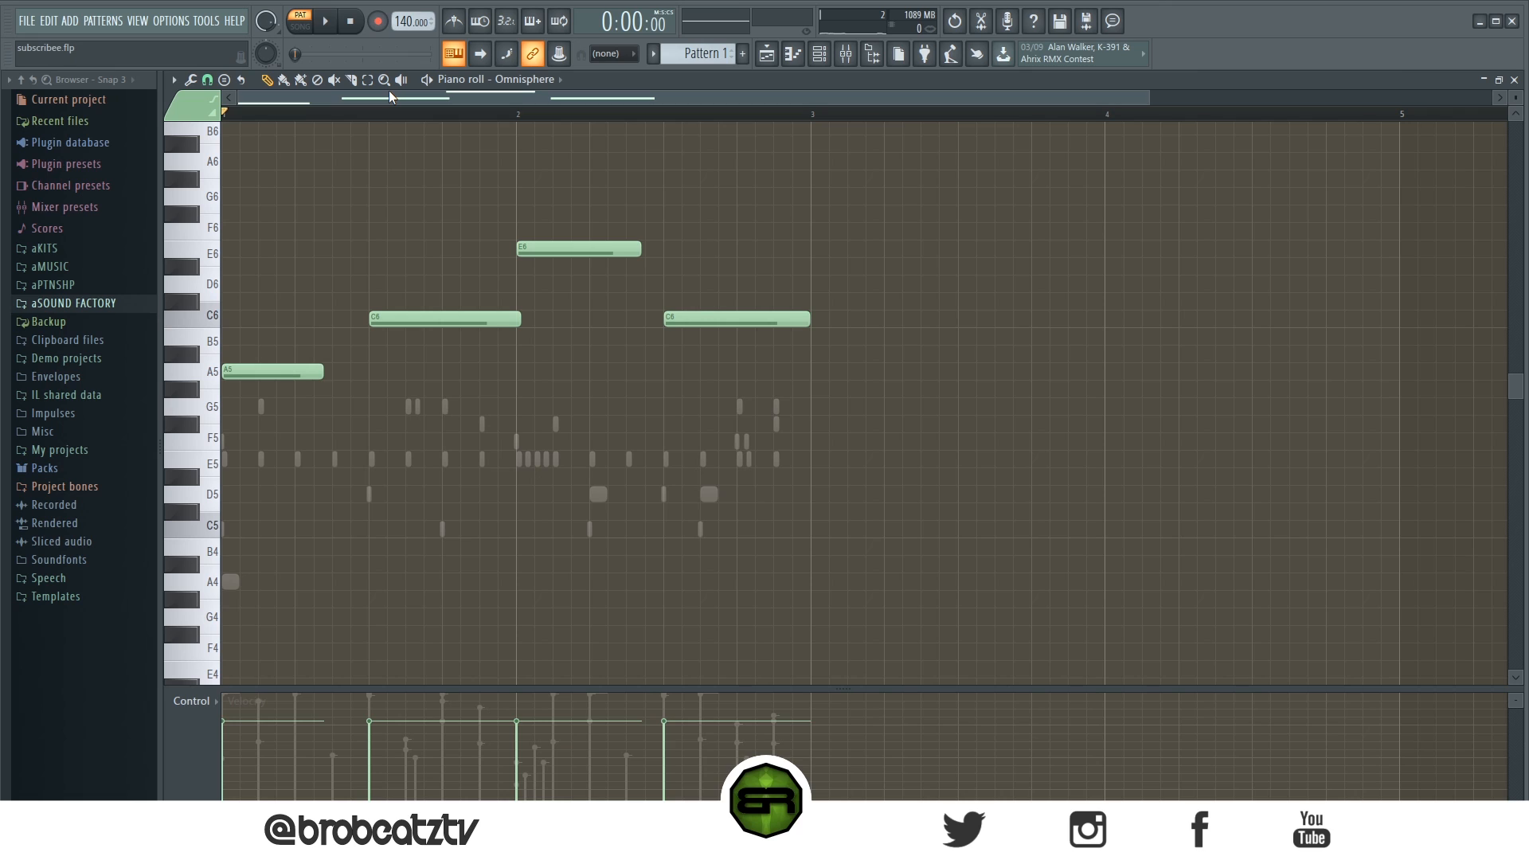
left_click(330, 24)
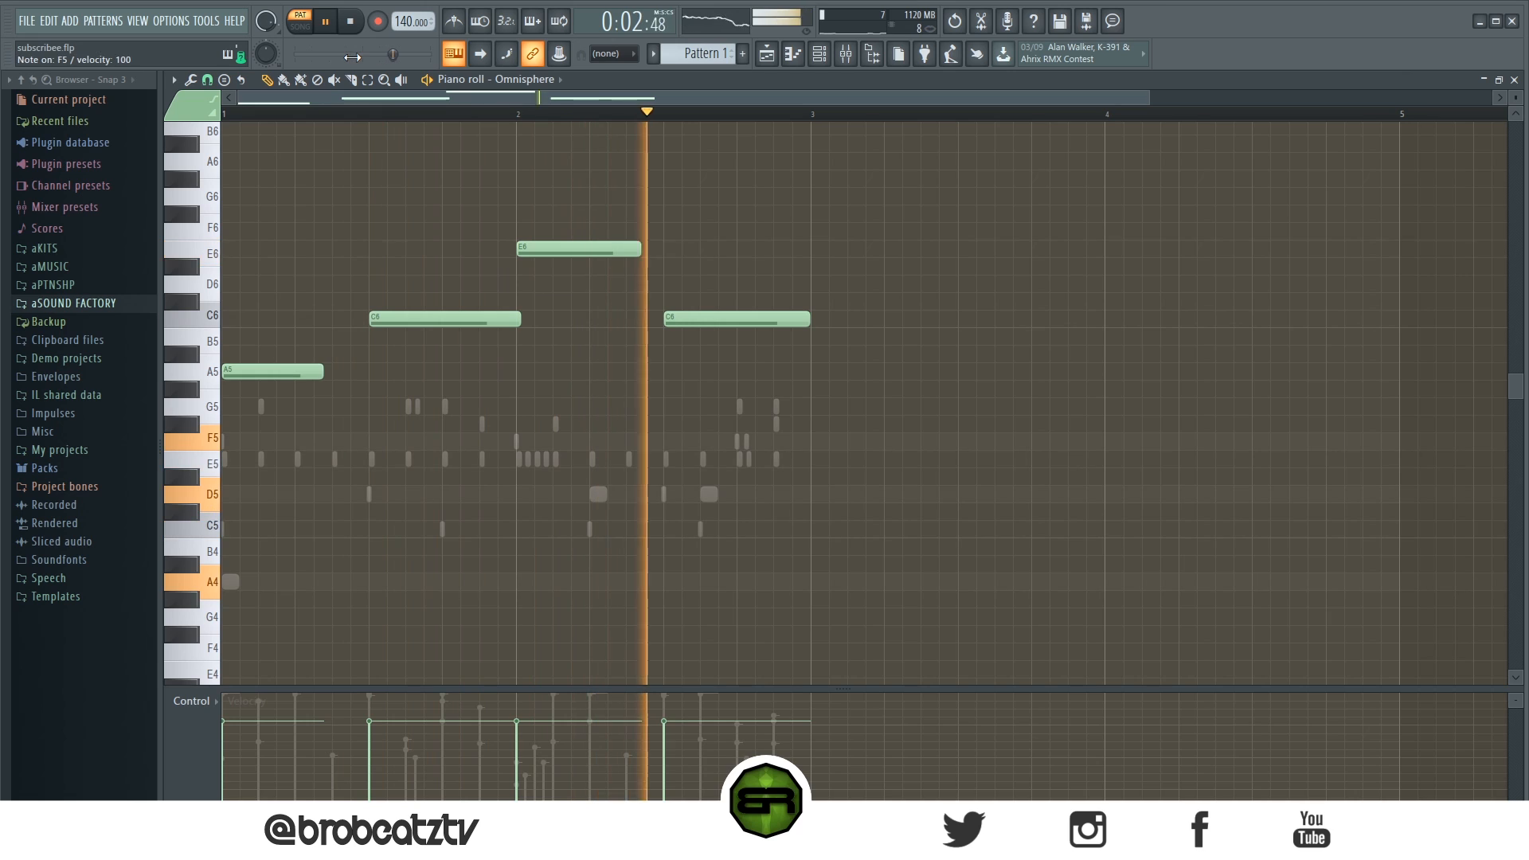
left_click(358, 21)
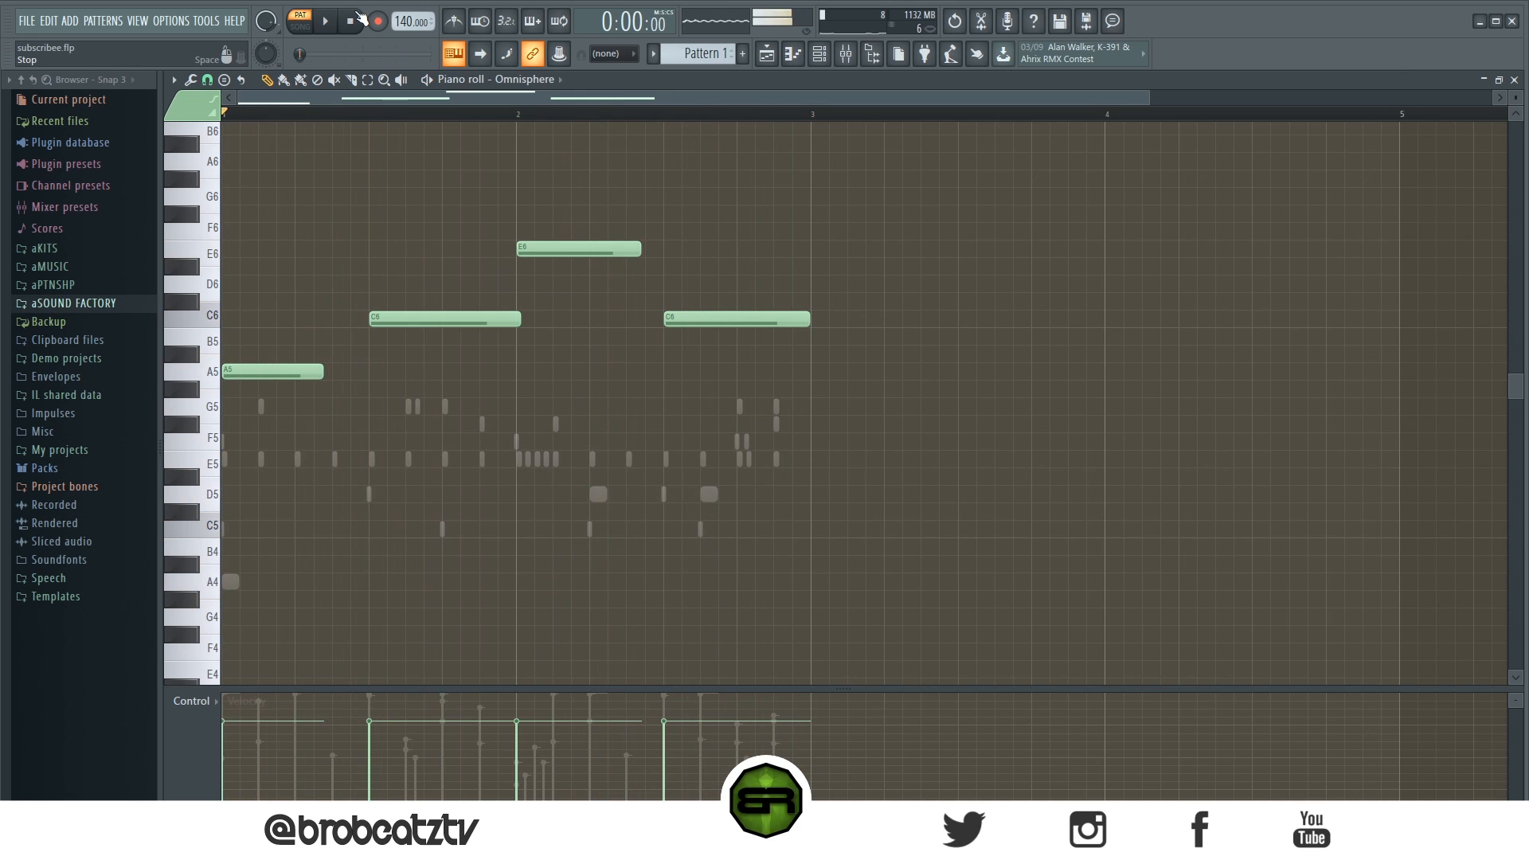
- Move the first A5 melody note to step 5 of bar 1 and play the pattern
left_click_drag(274, 372, 347, 371)
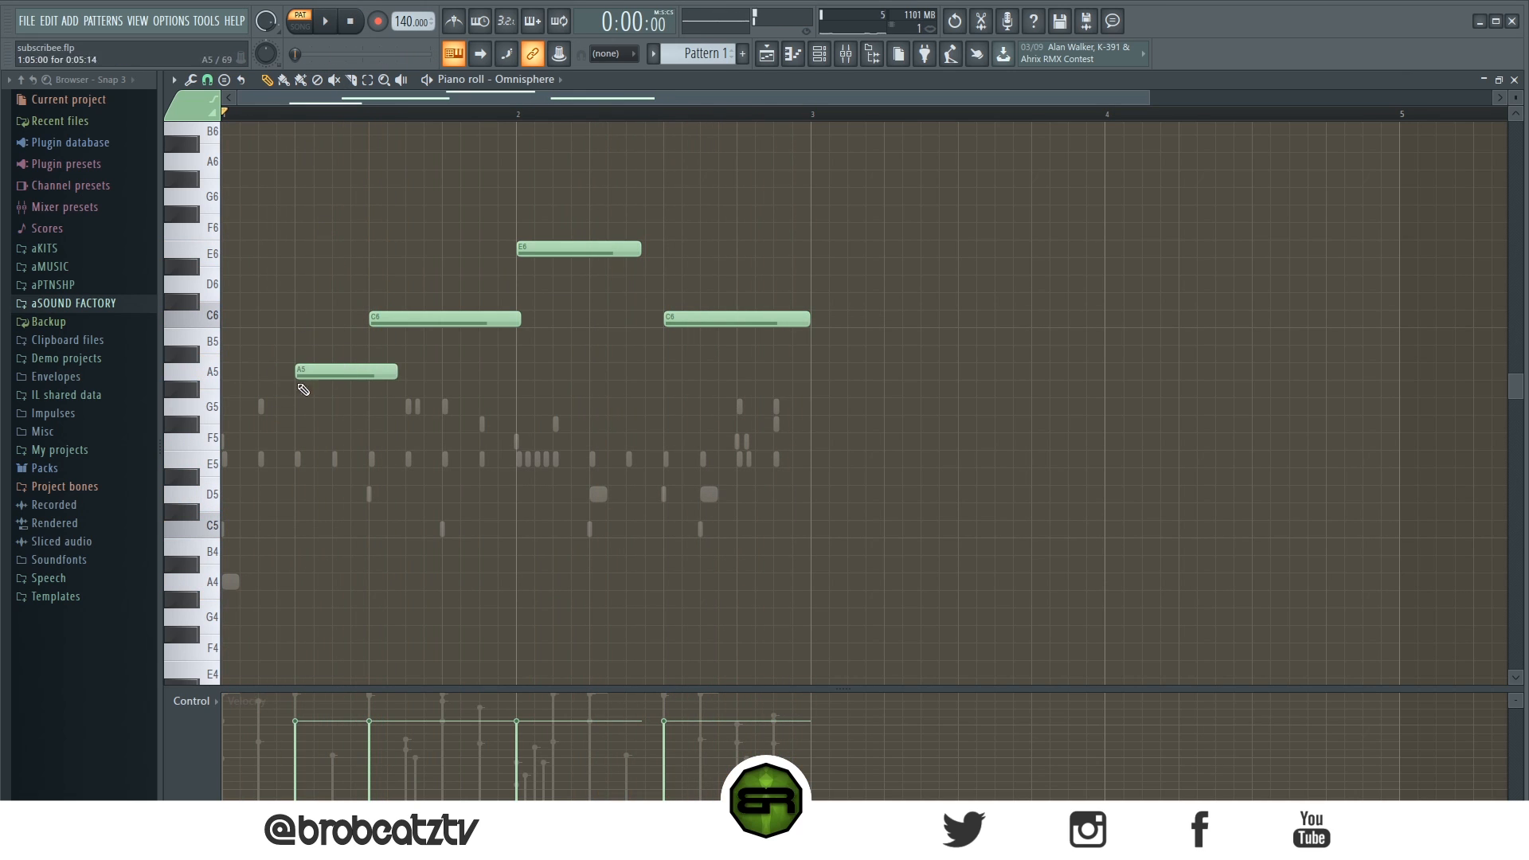
left_click(324, 21)
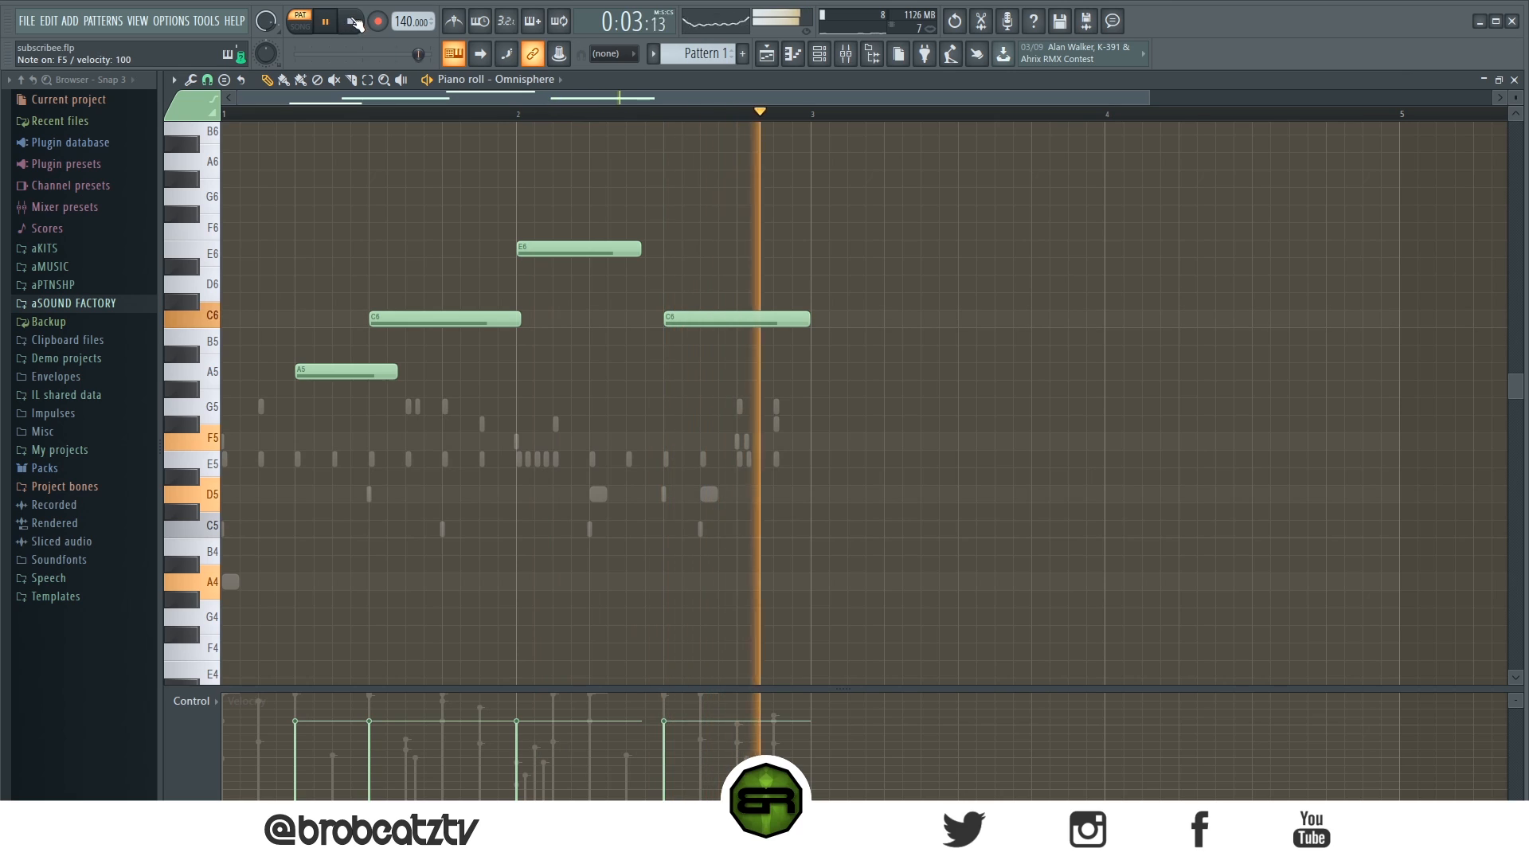
left_click(352, 22)
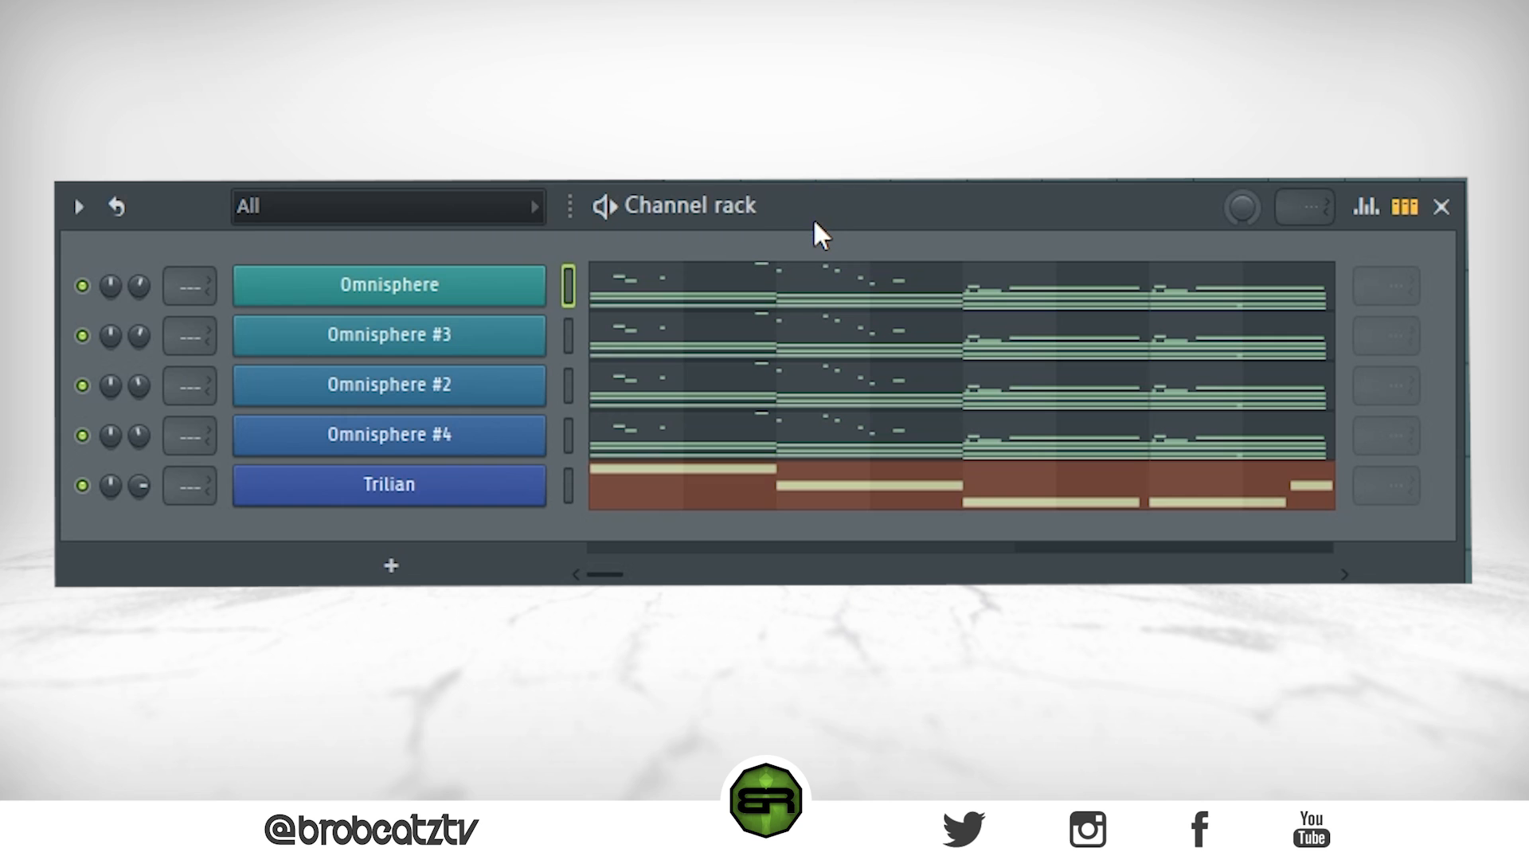
- Solo the first Omnisphere channel and play its melody alone
left_click_drag(789, 203, 795, 205)
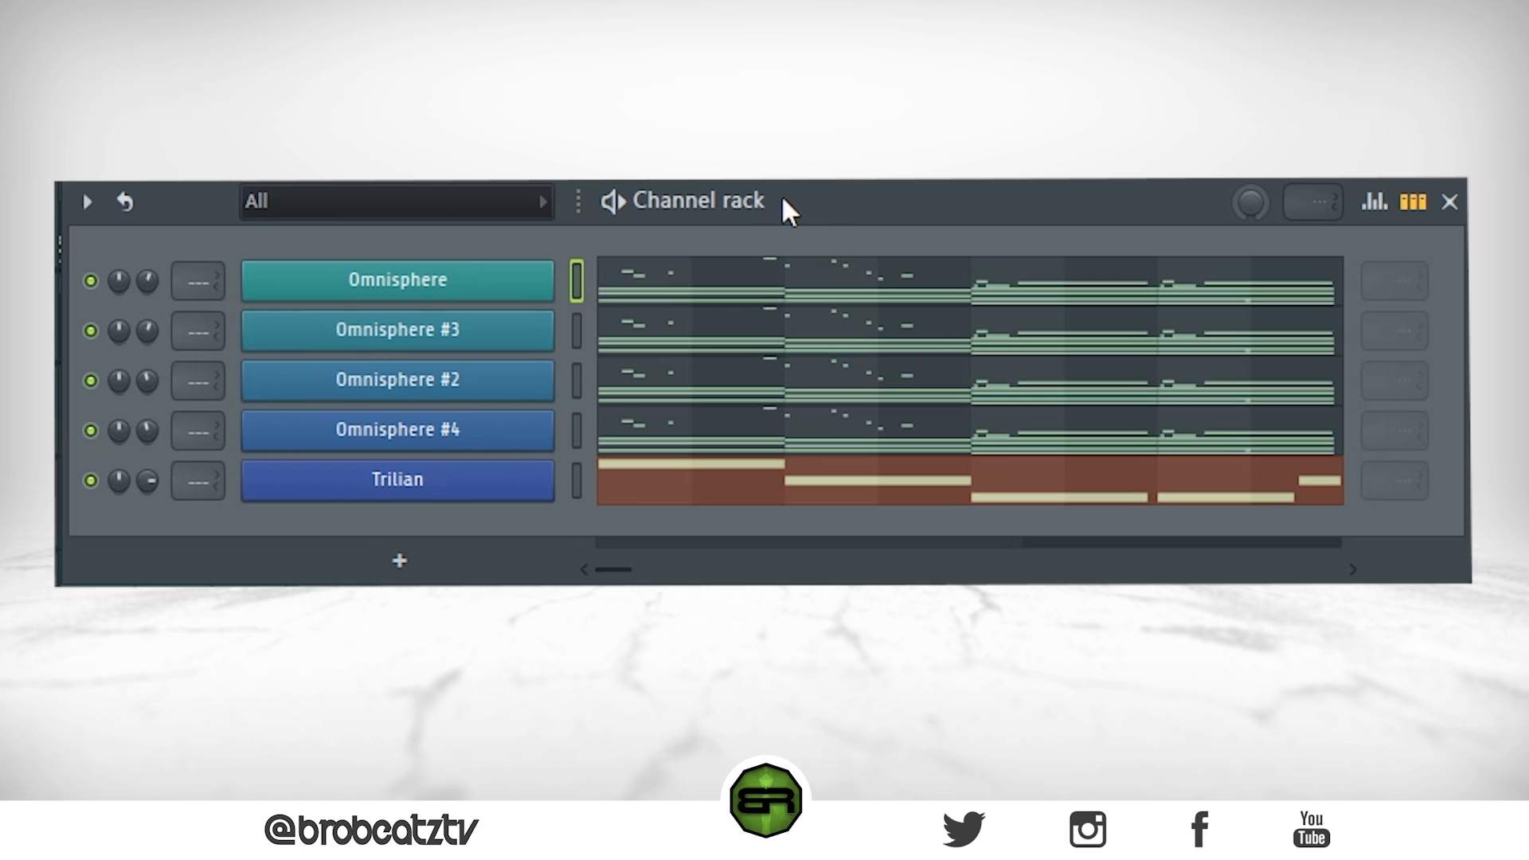
left_click(581, 172)
right_click(90, 281)
key("space")
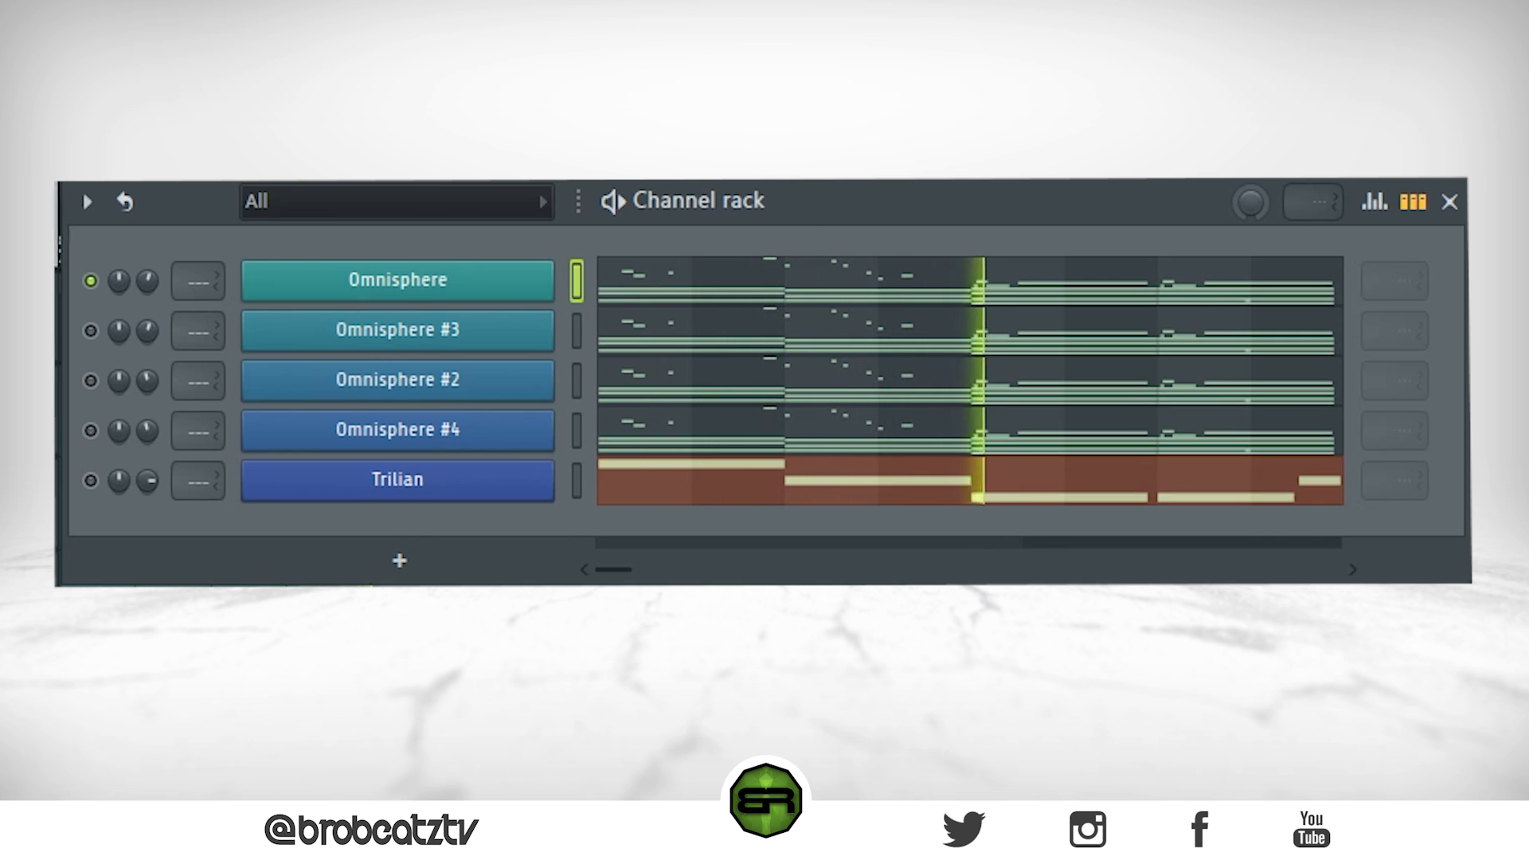
key("space")
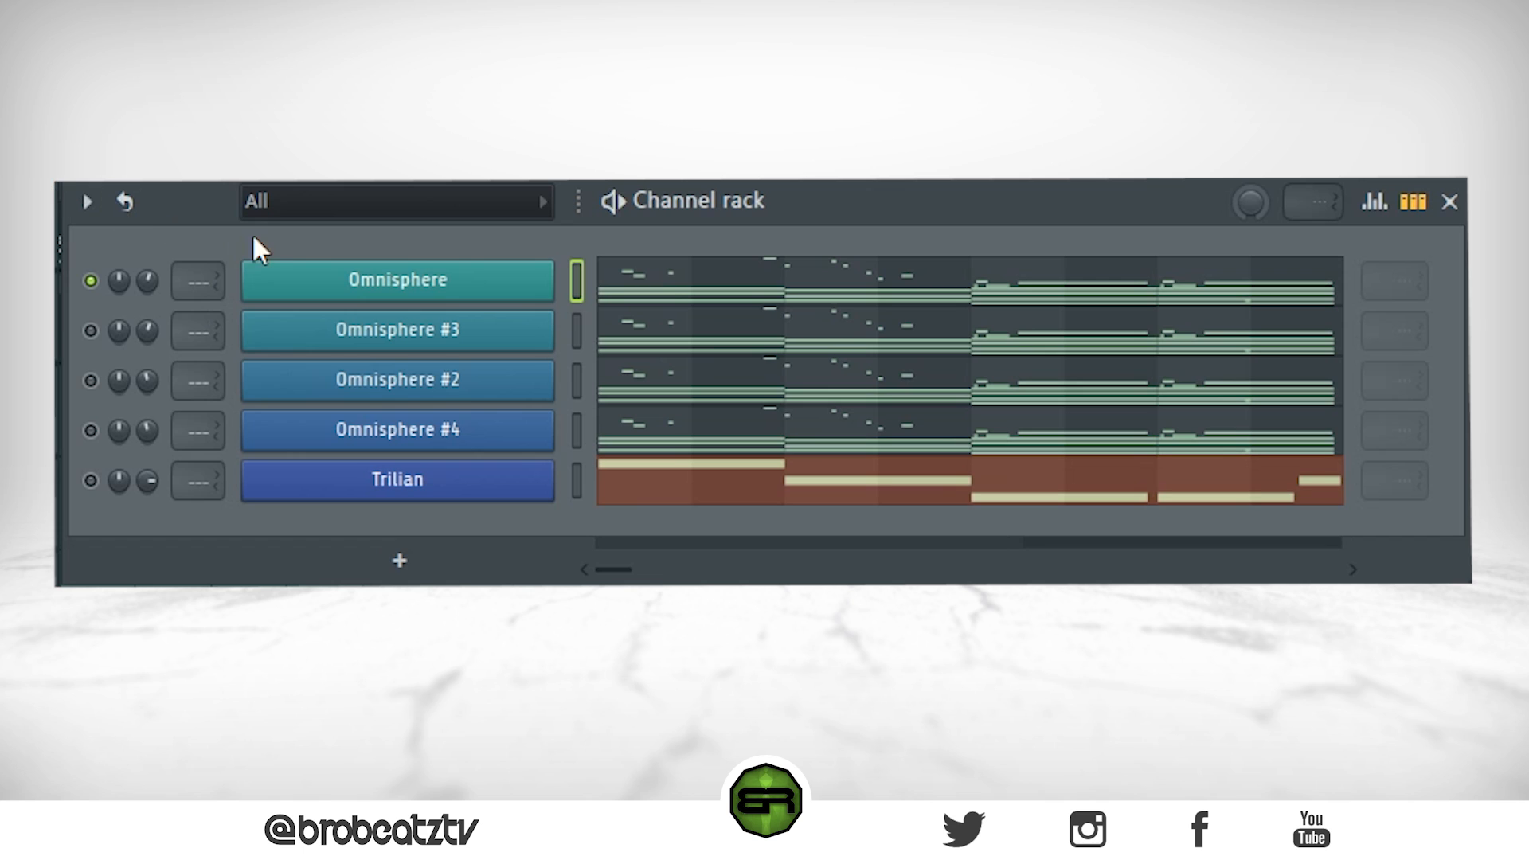
- Check the patch loaded in Omnisphere #3, unmute the channel, and play it together with the first Omnisphere layer
left_click(335, 338)
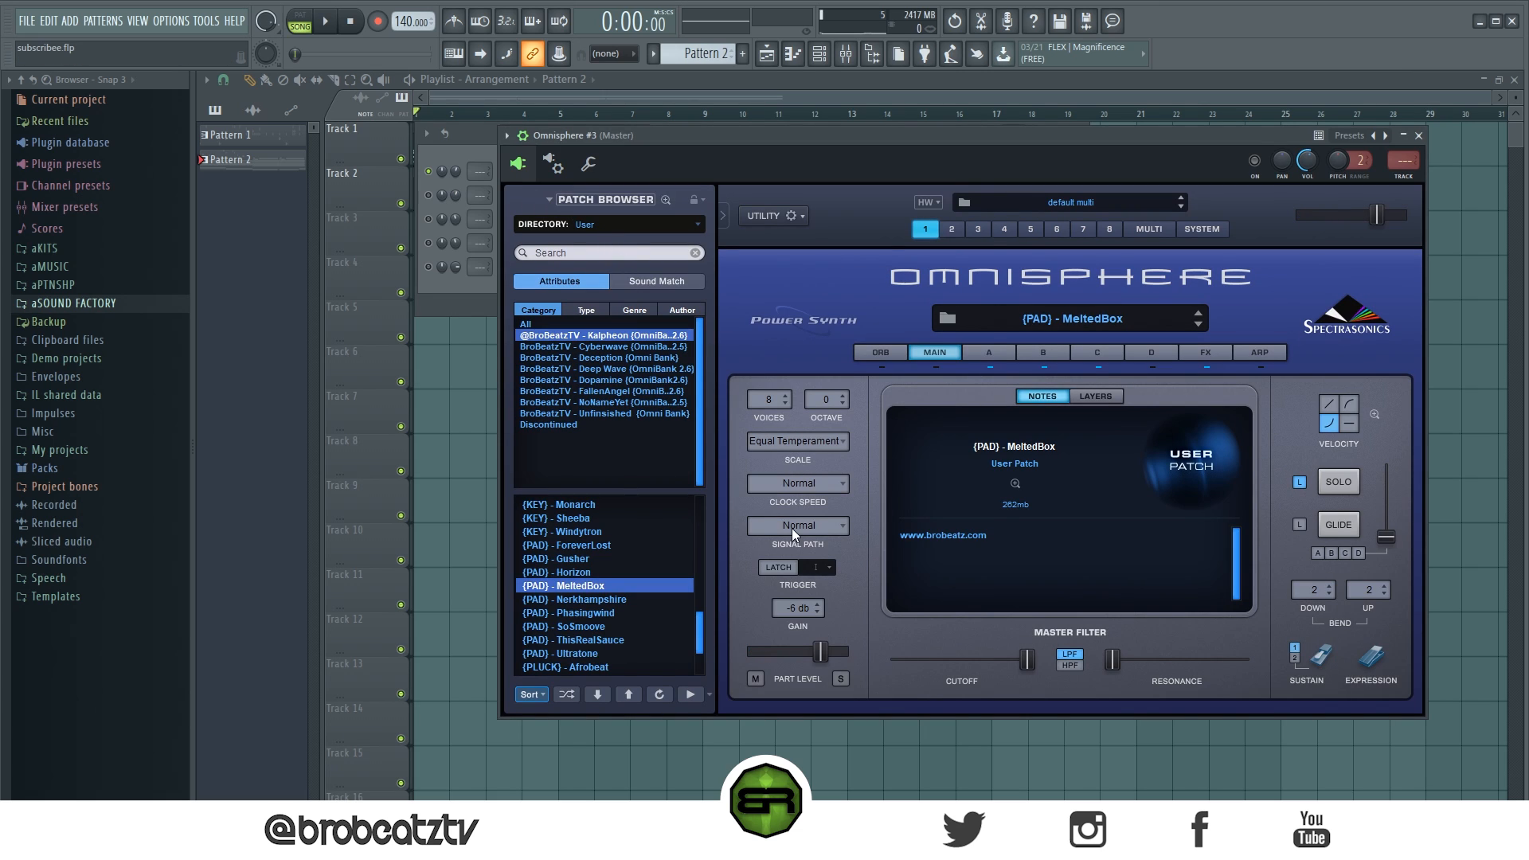
left_click(1418, 135)
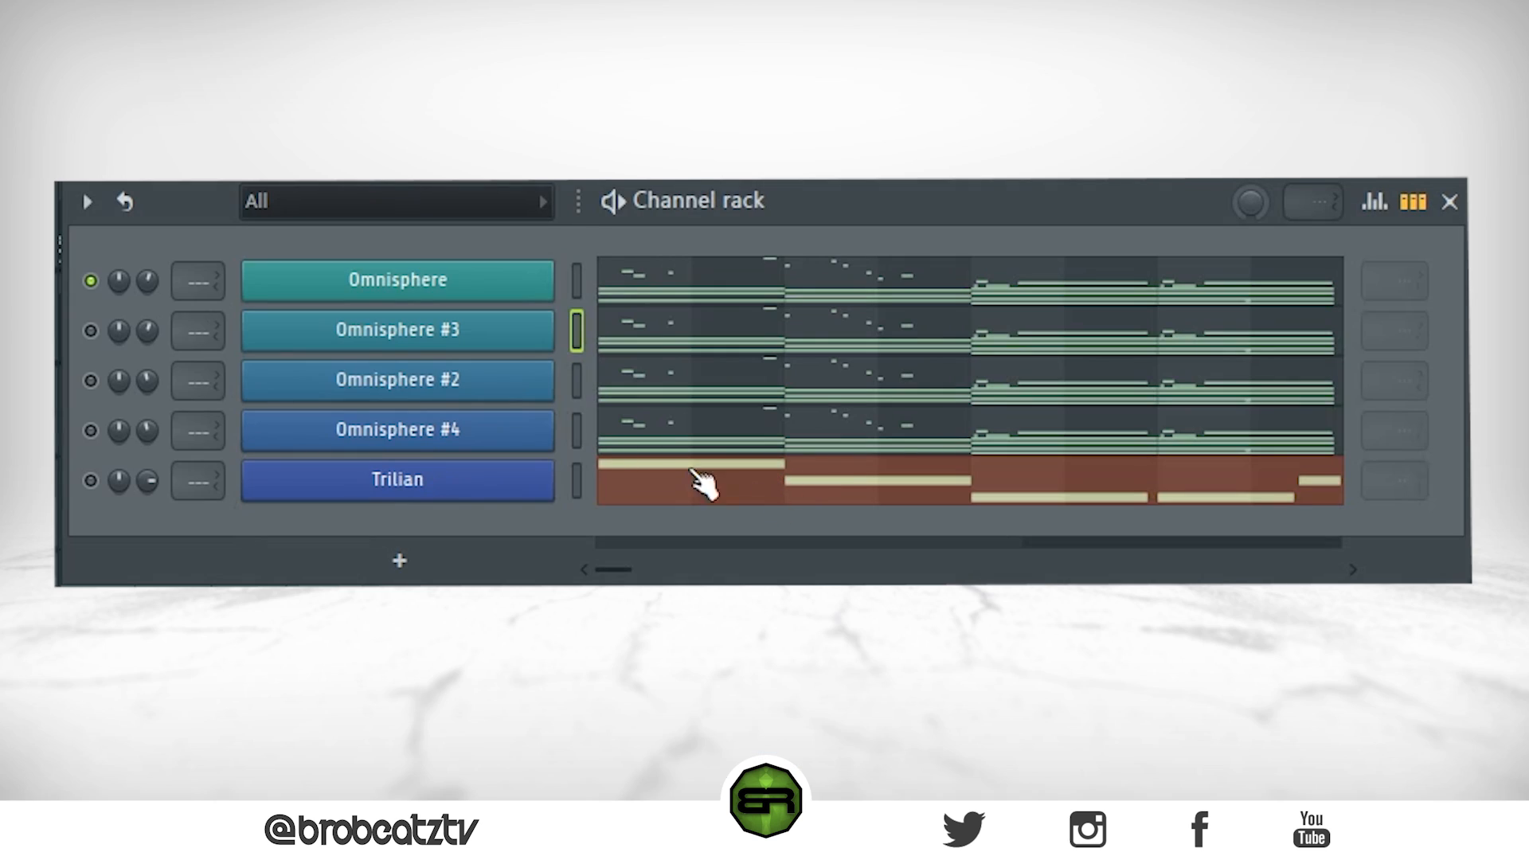
left_click(90, 330)
key("space")
- Open Omnisphere #2, unmute the channel, and play the three melody layers together
left_click(397, 379)
left_click(91, 381)
key("space")
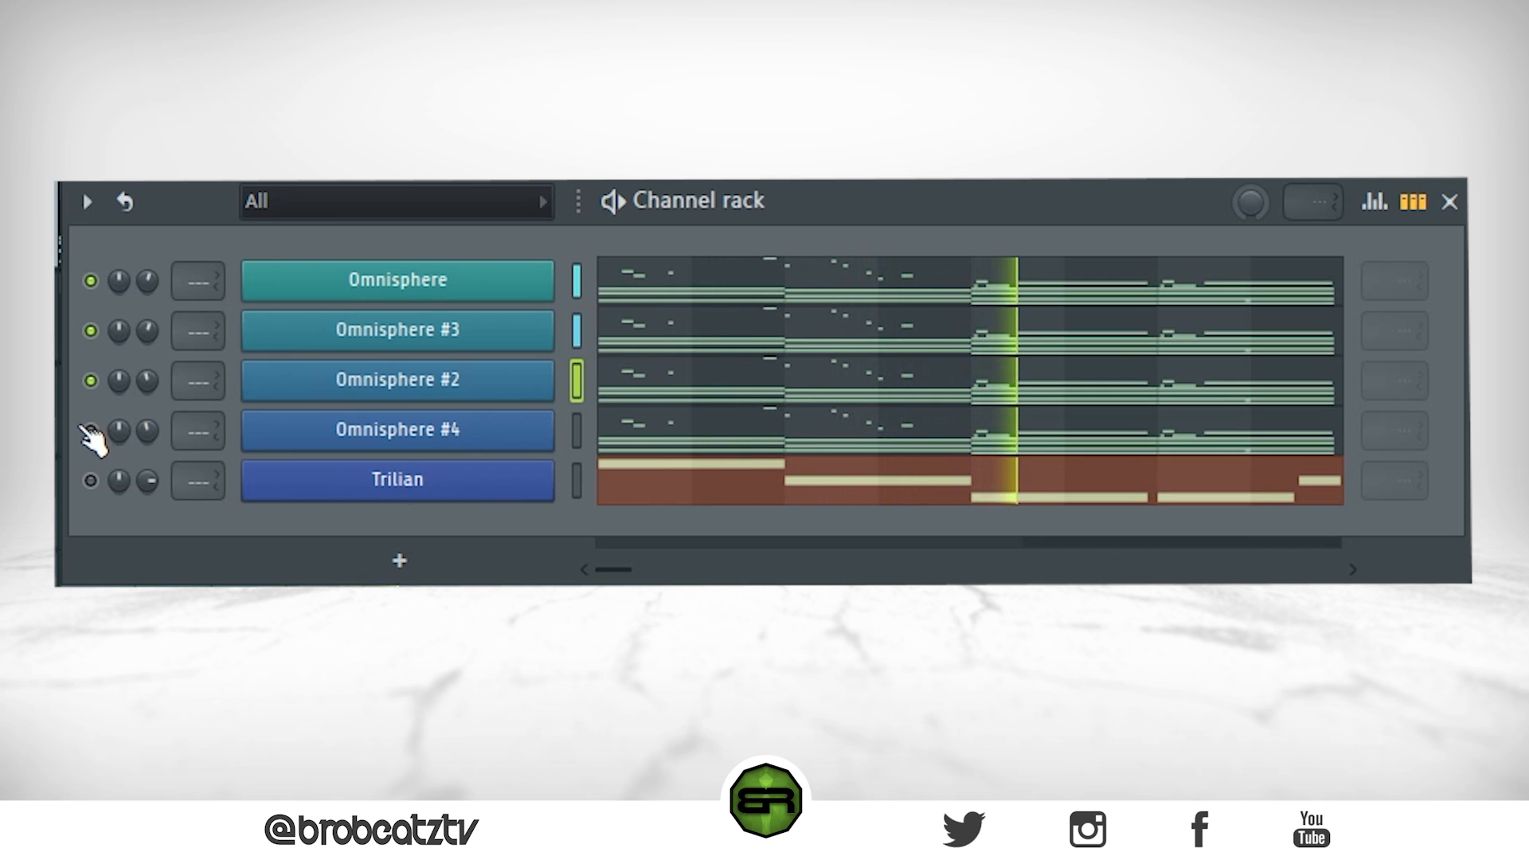
key("space")
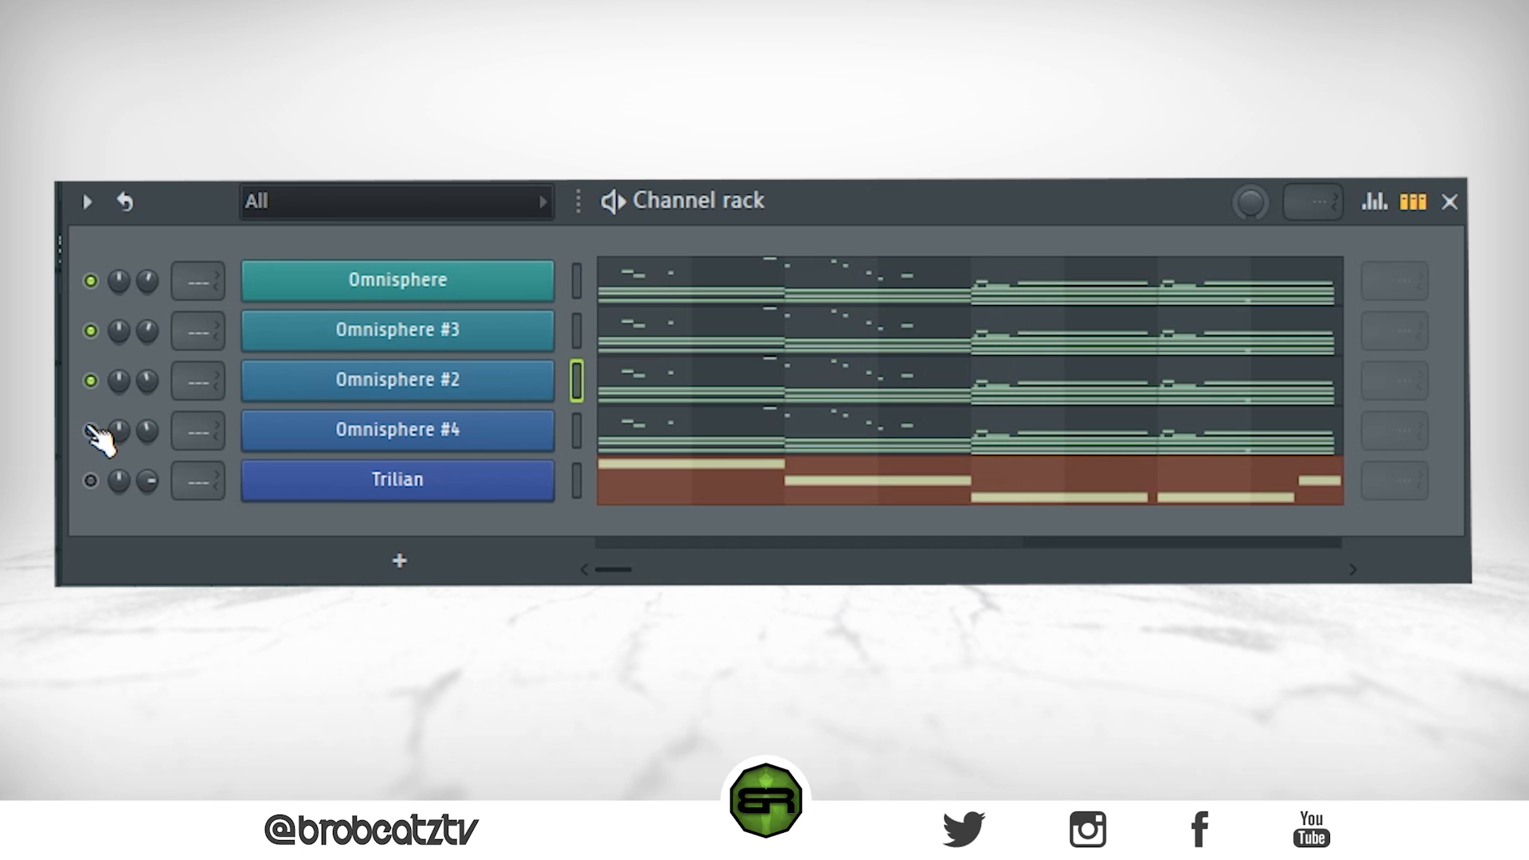
- Unmute Omnisphere #4, play it with the other layers, and solo it to hear it alone
left_click(90, 431)
left_click(91, 433)
key("space")
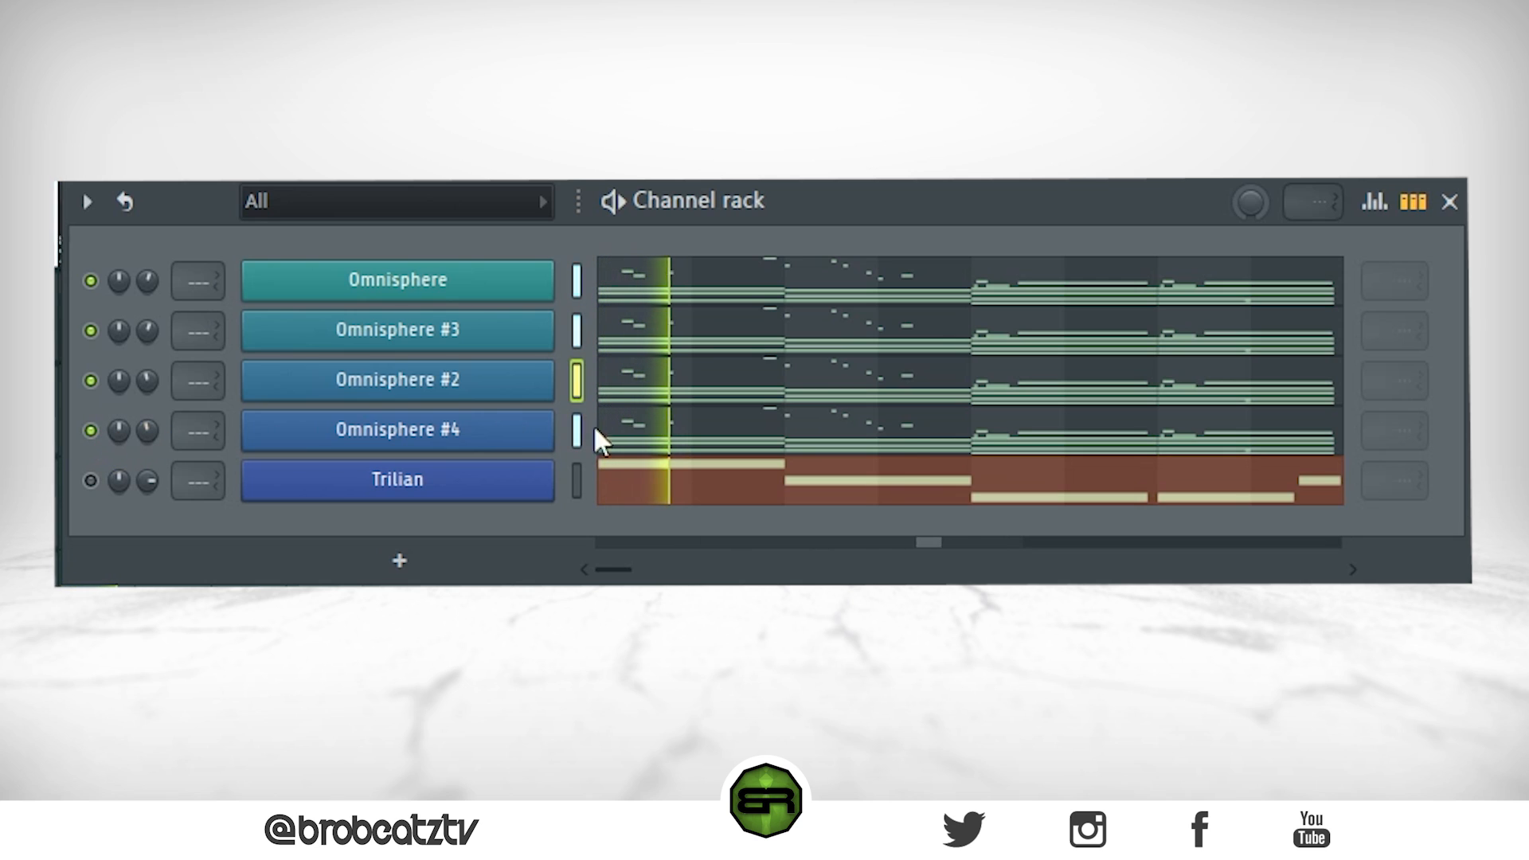
right_click(90, 431)
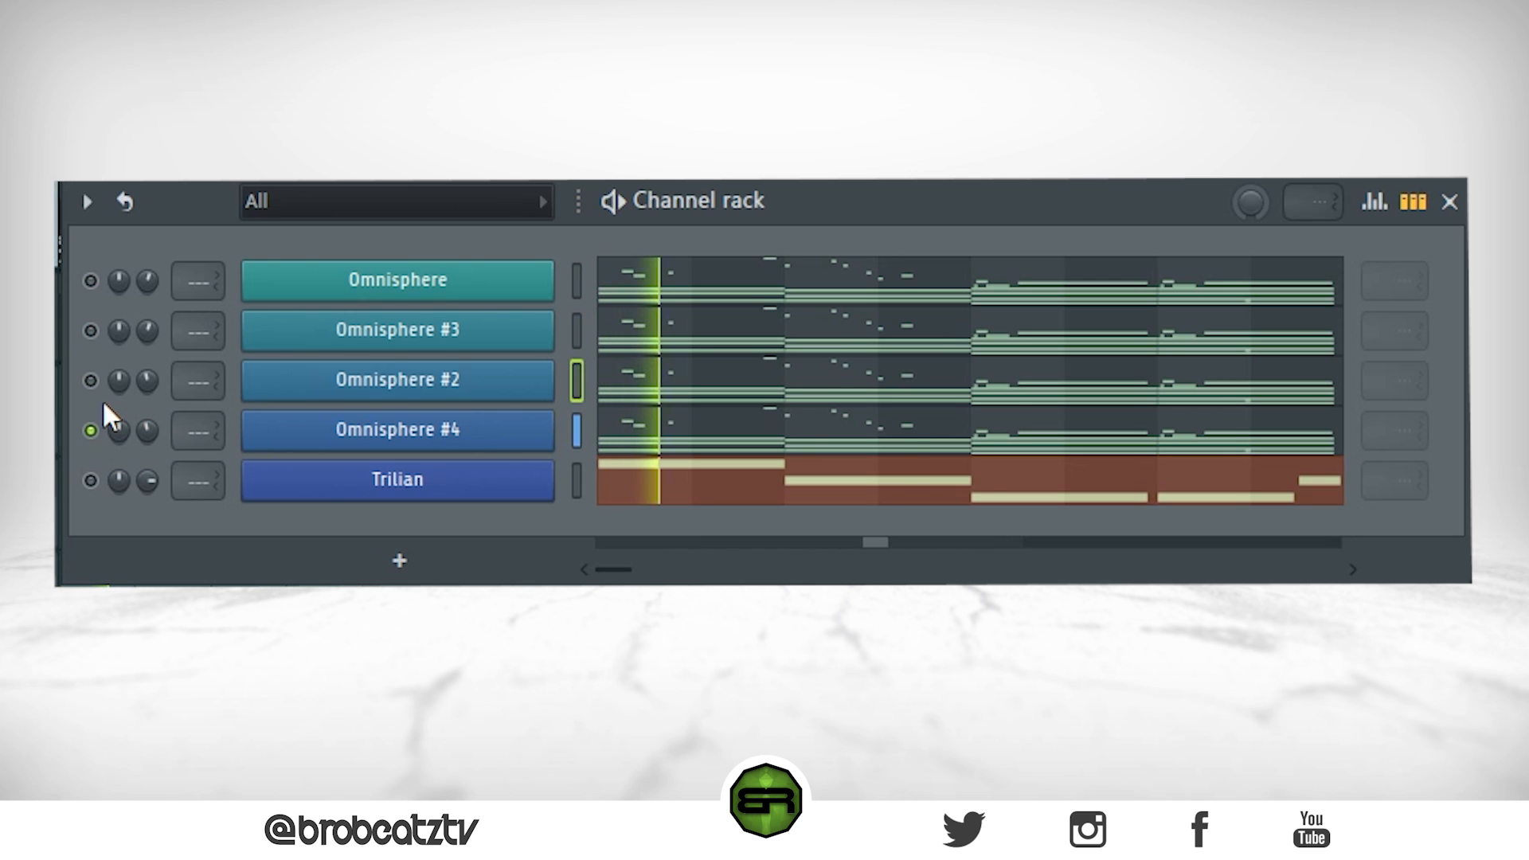
key("space")
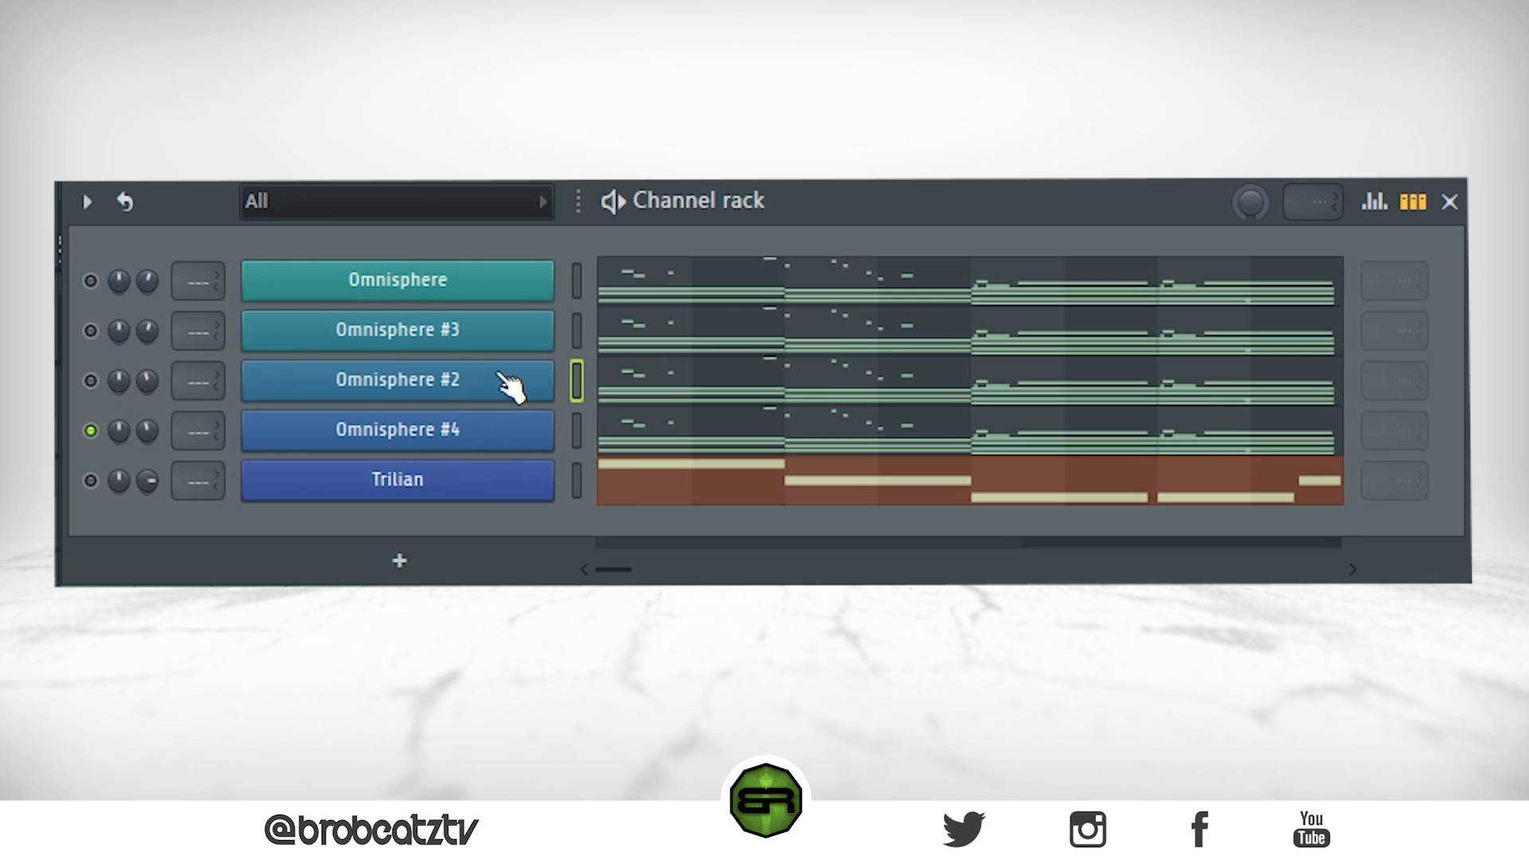
- Unmute all the other channels, including the Trilian bass, and play the full layered melody
left_click(90, 379)
left_click(91, 481)
key("space")
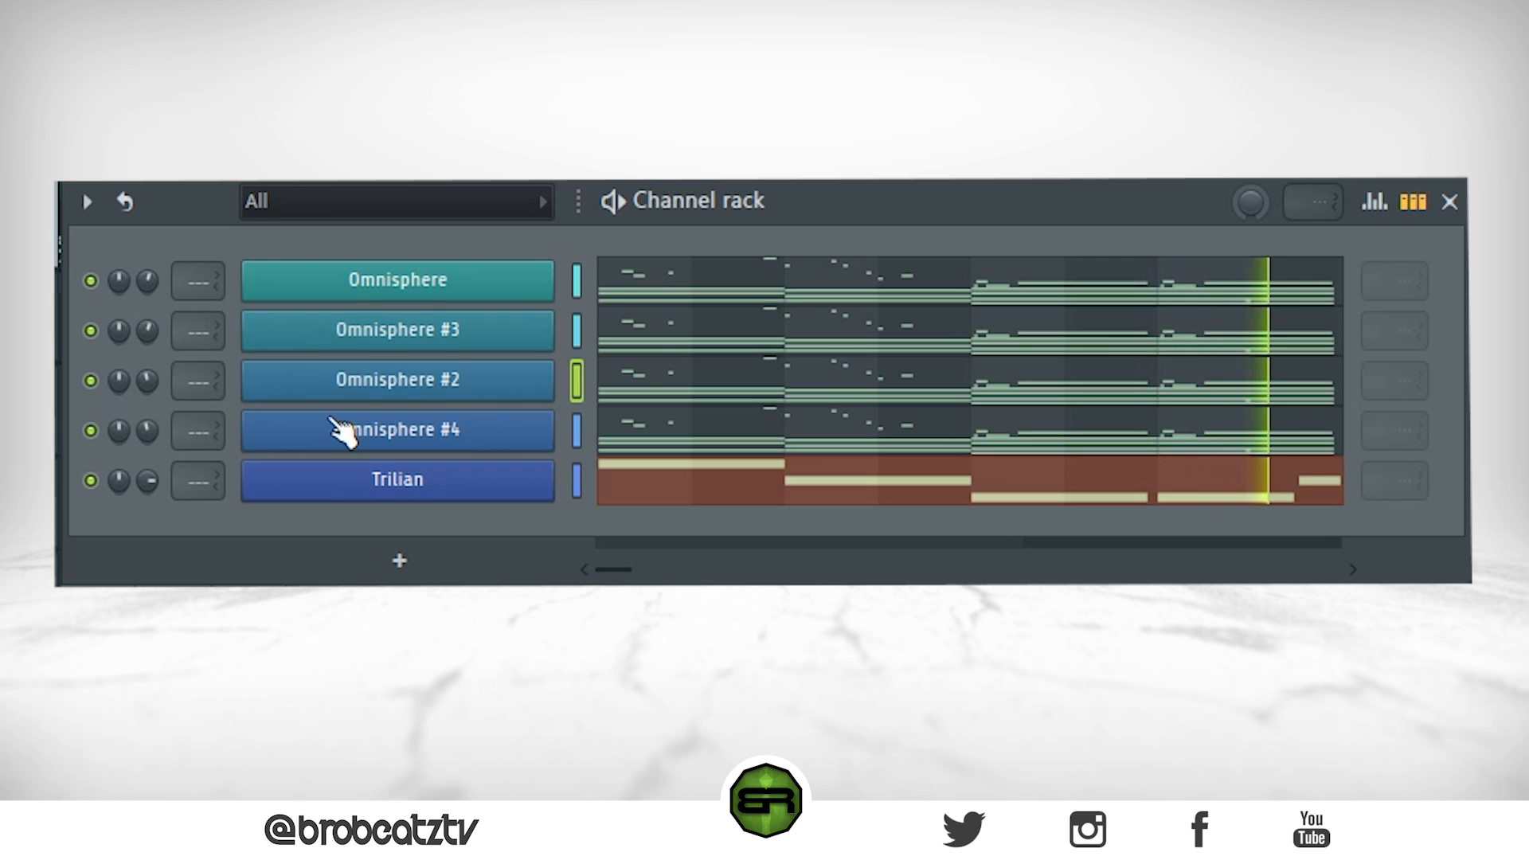
key("space")
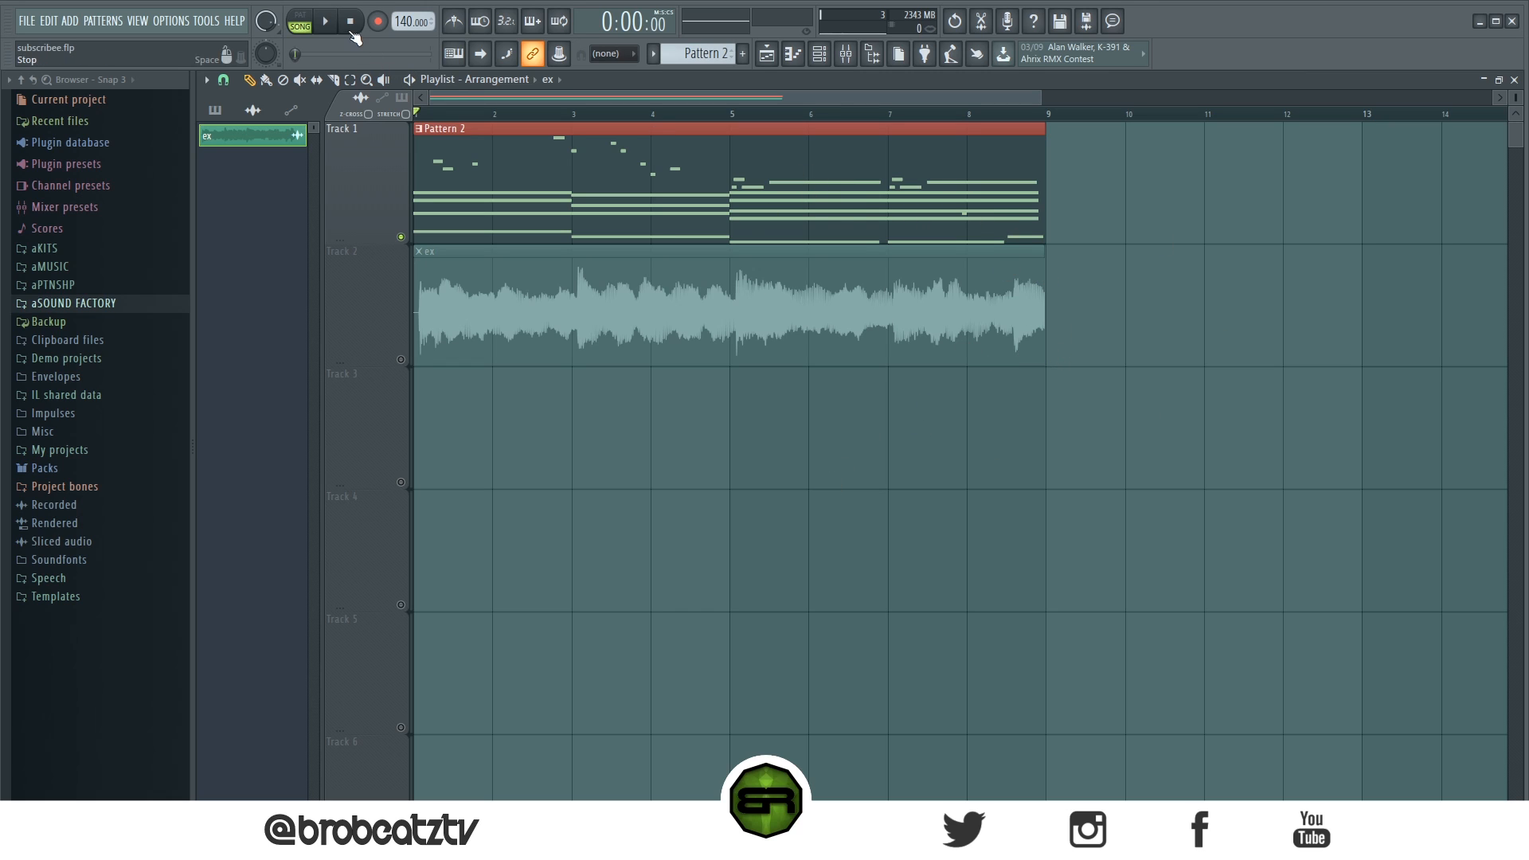
- Examine the mixer, the channel rack, and the Omnisphere and Omnisphere #3 instruments, and return to the playlist
left_click(846, 53)
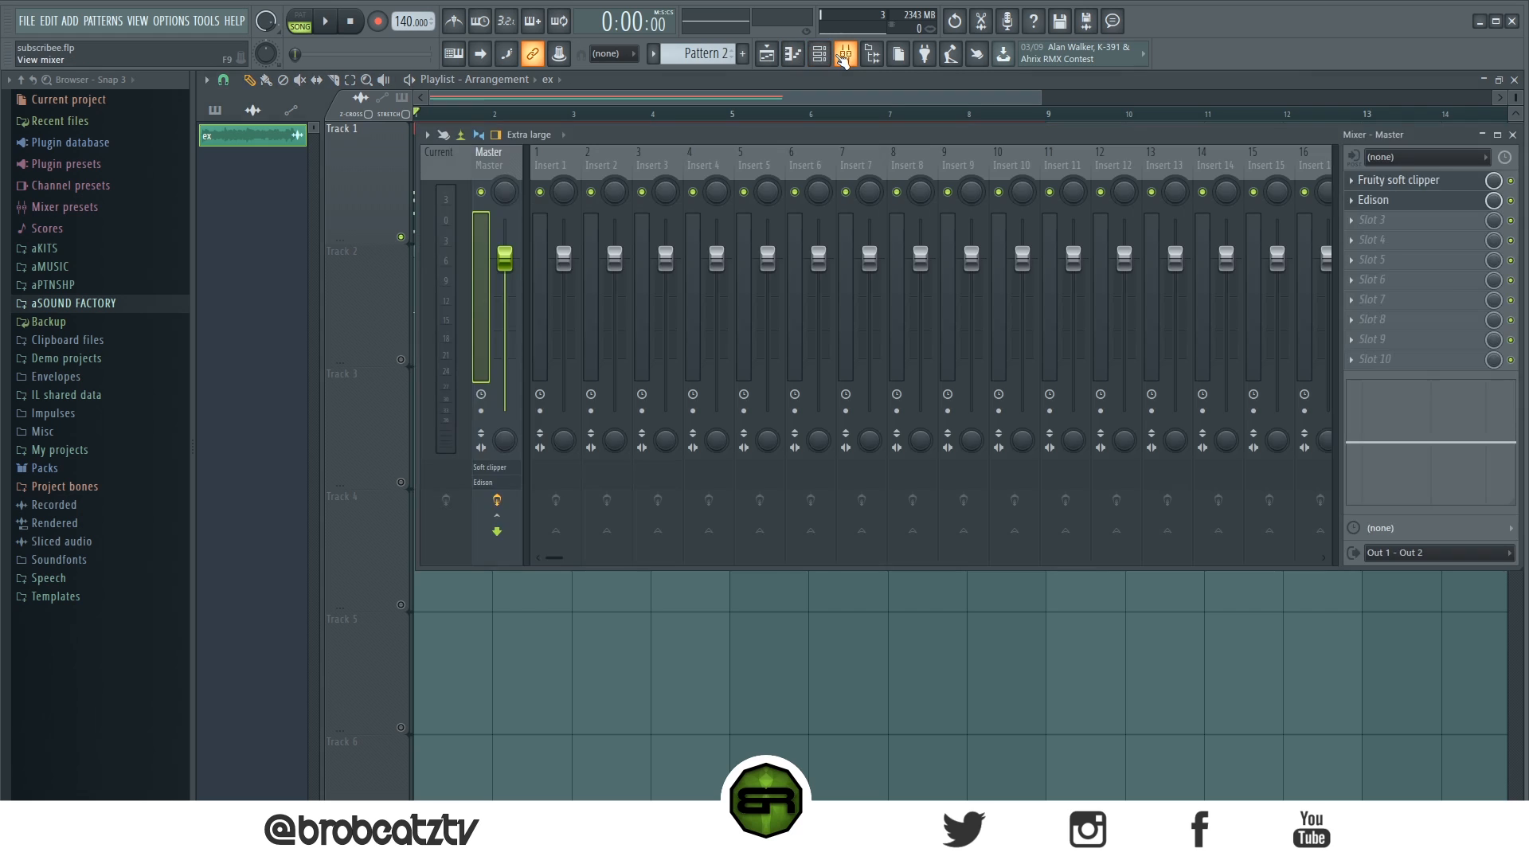
left_click(818, 54)
left_click(625, 173)
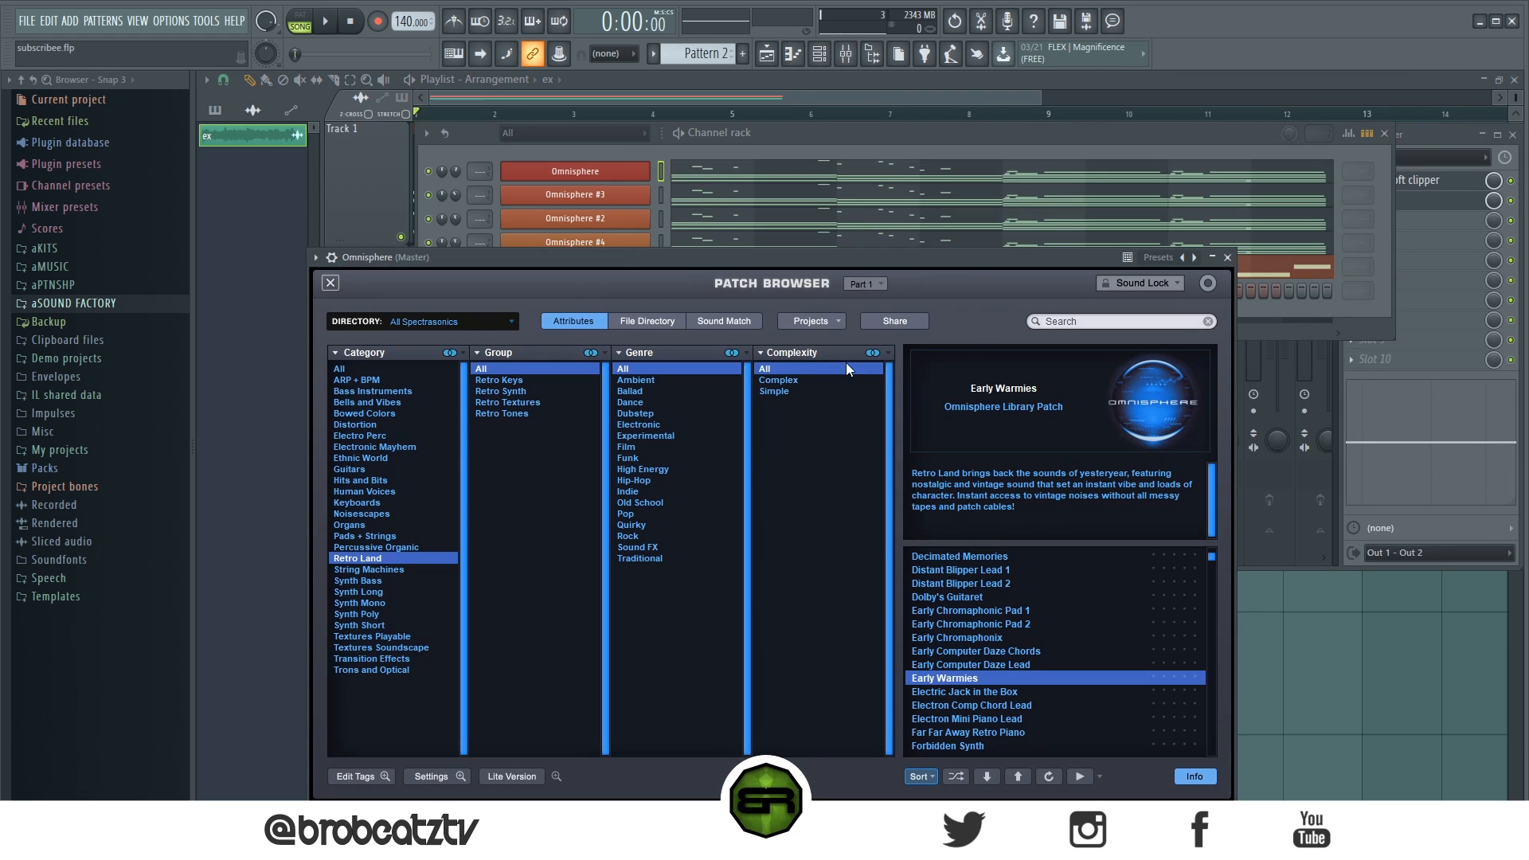
left_click(1227, 257)
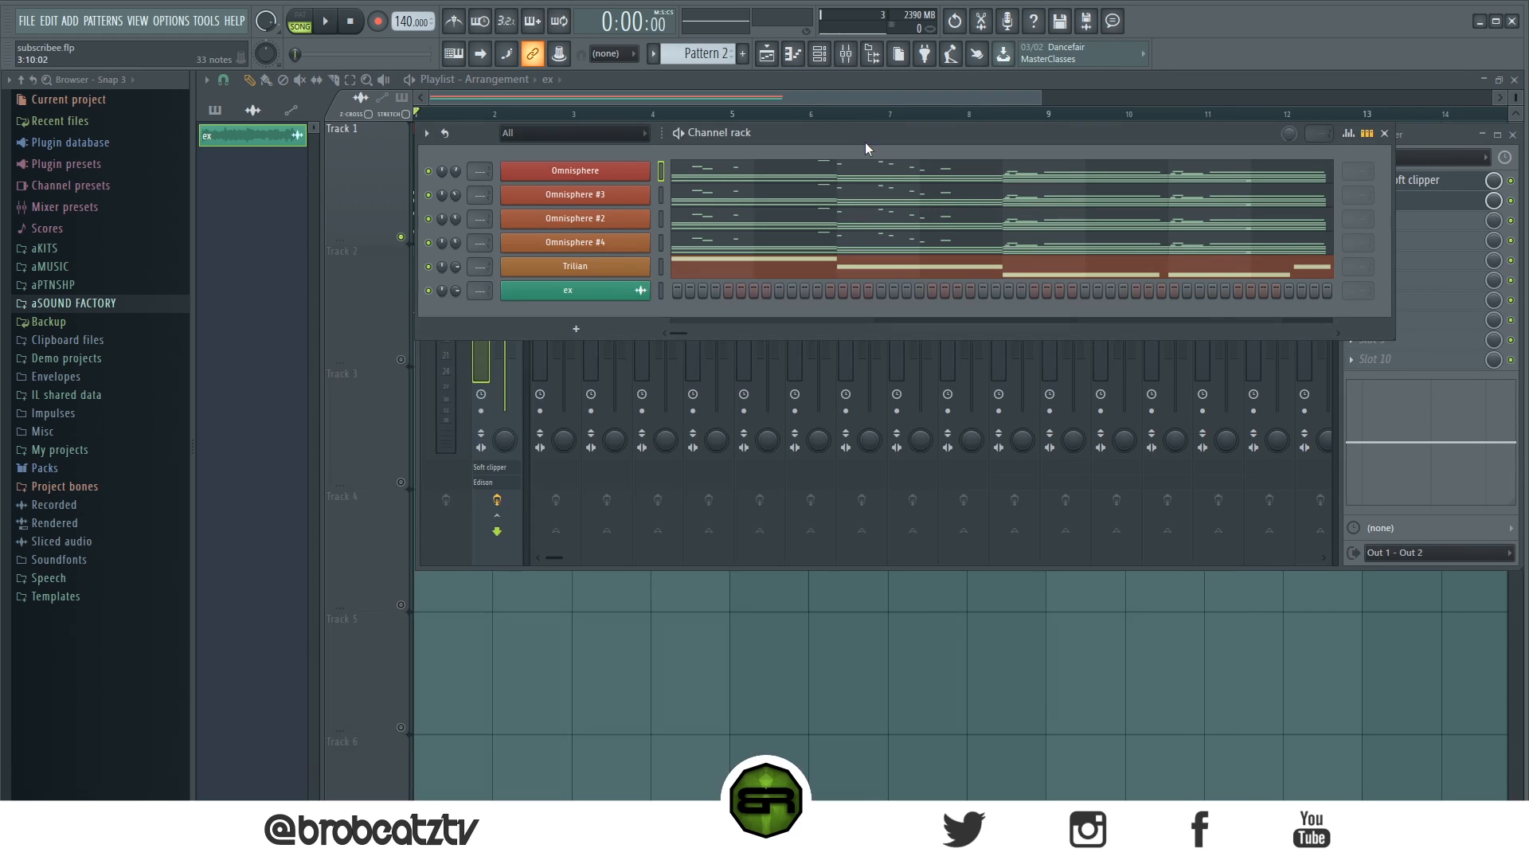
left_click(636, 198)
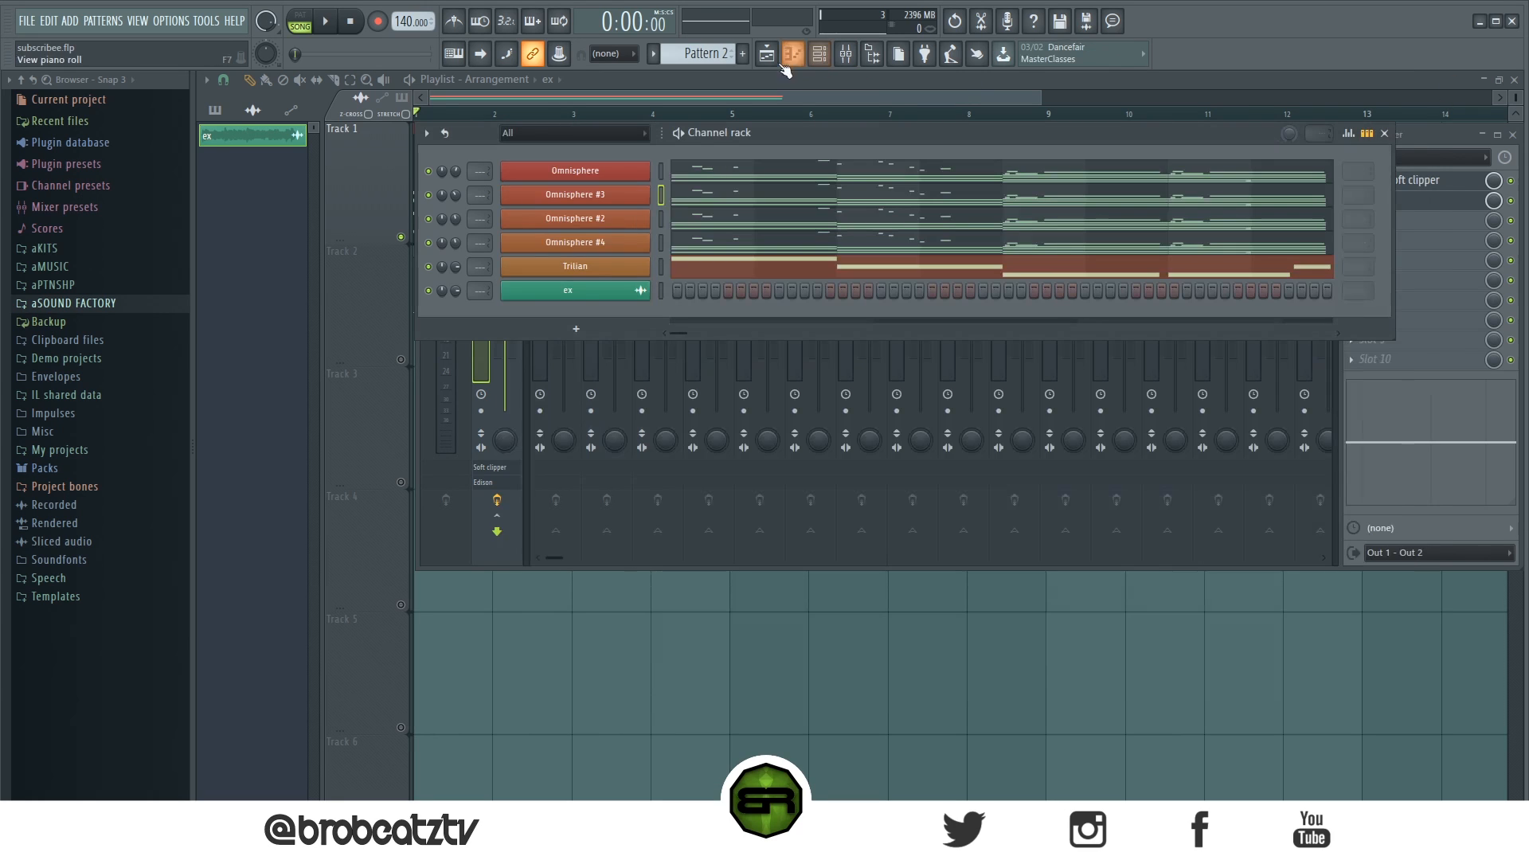
left_click(1418, 135)
left_click(818, 53)
left_click(766, 55)
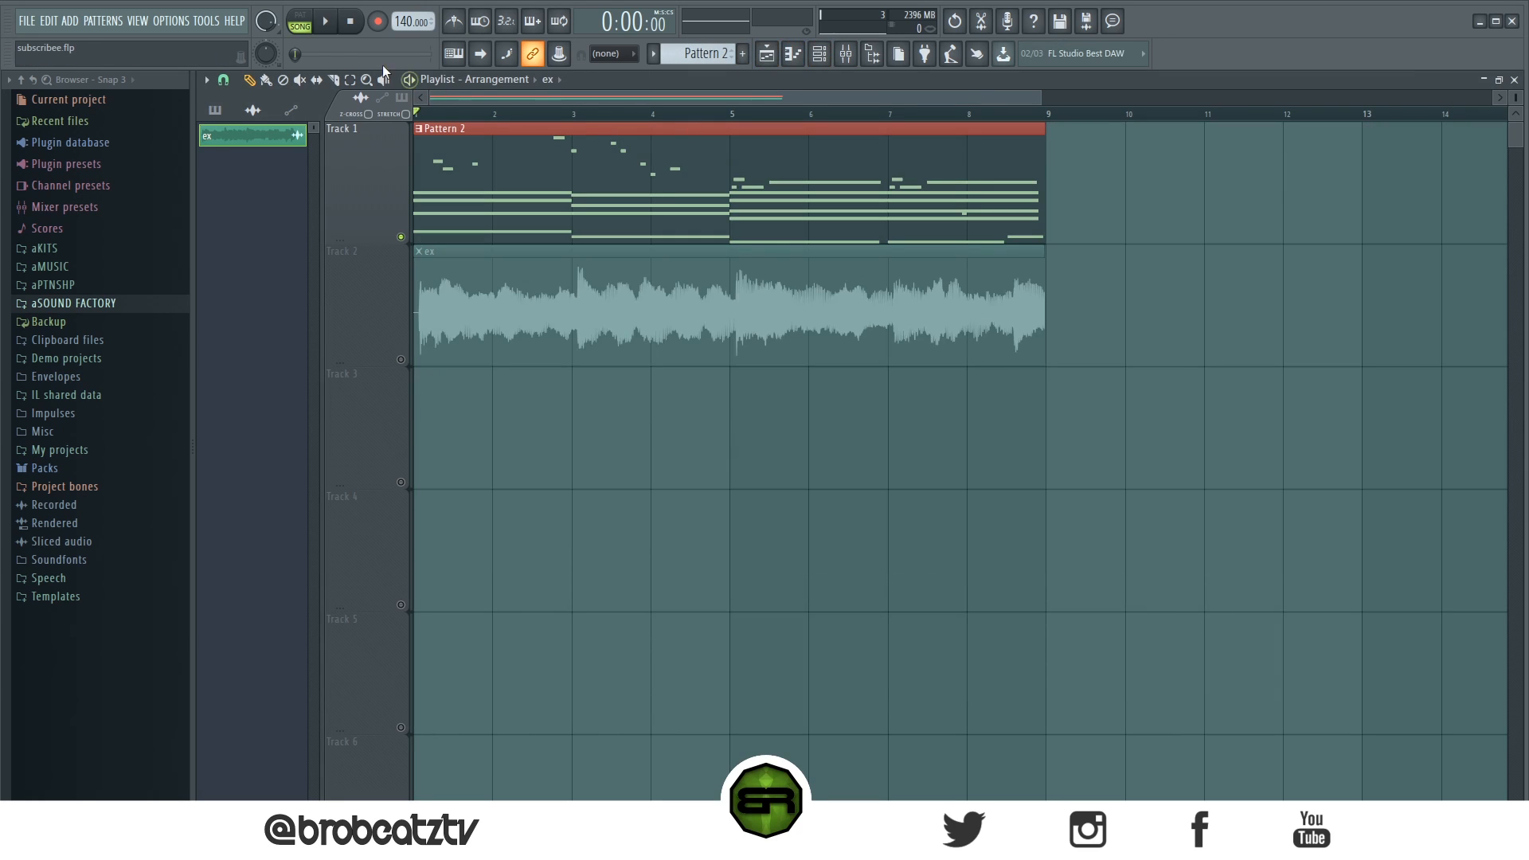
- Play the Pattern 2 track, unmute the ex audio on Track 2, mute Track 1, and play the audio version for comparison
key("space")
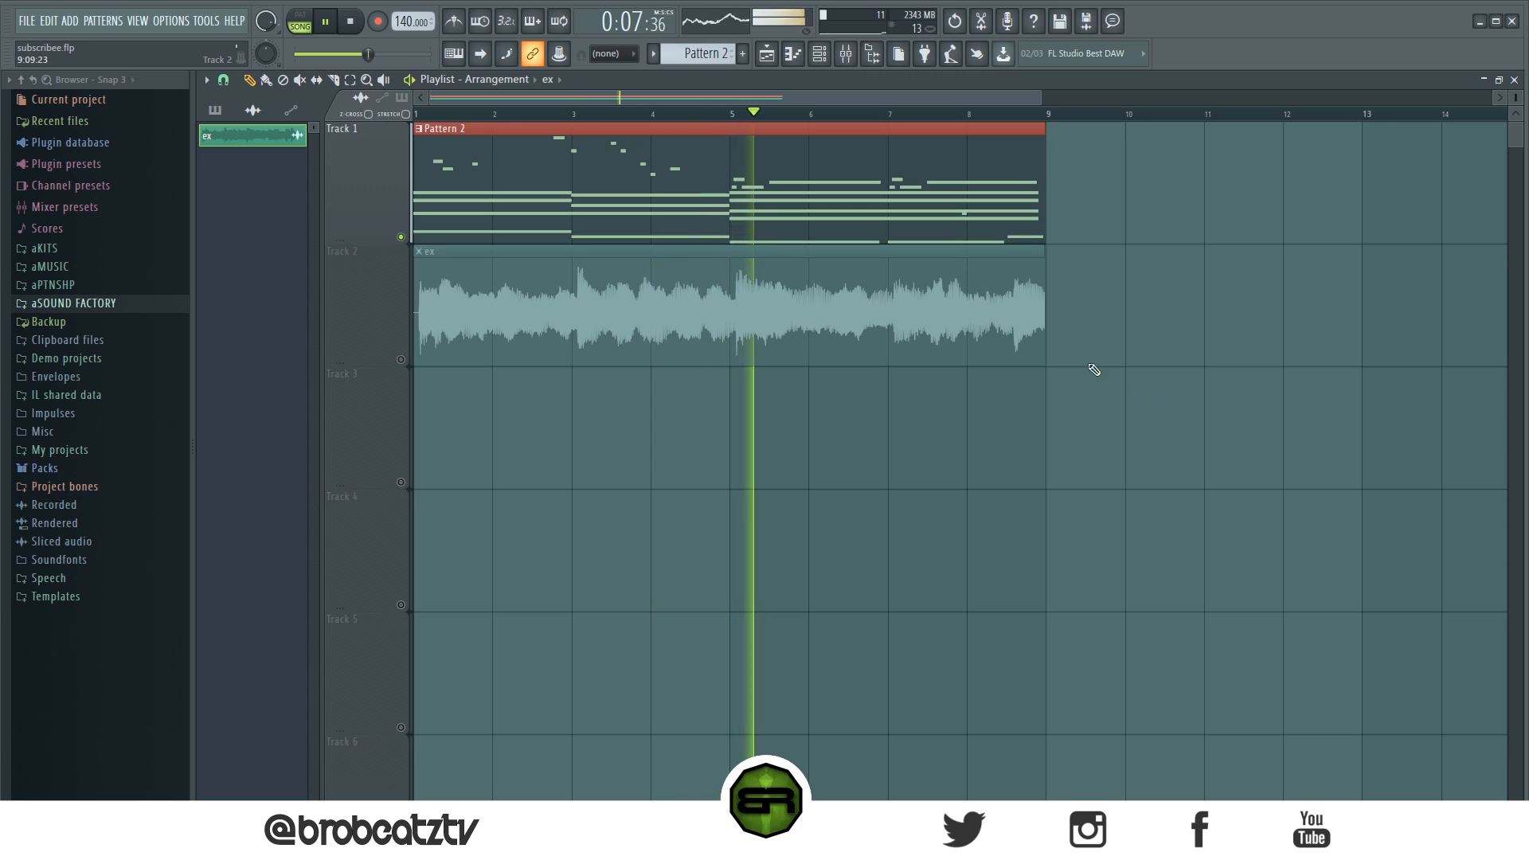
left_click(354, 25)
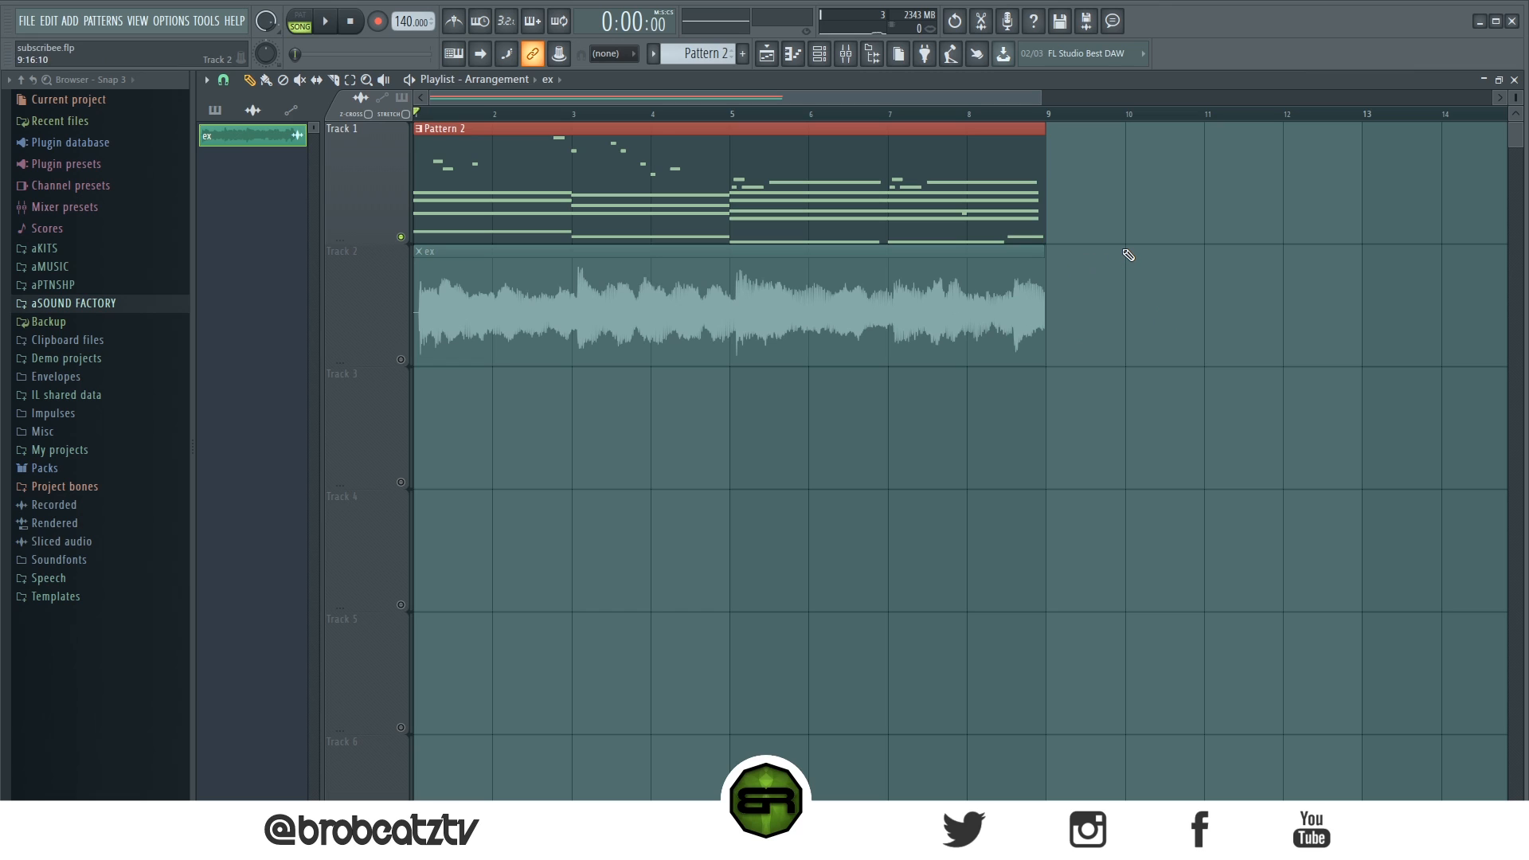
left_click(401, 359)
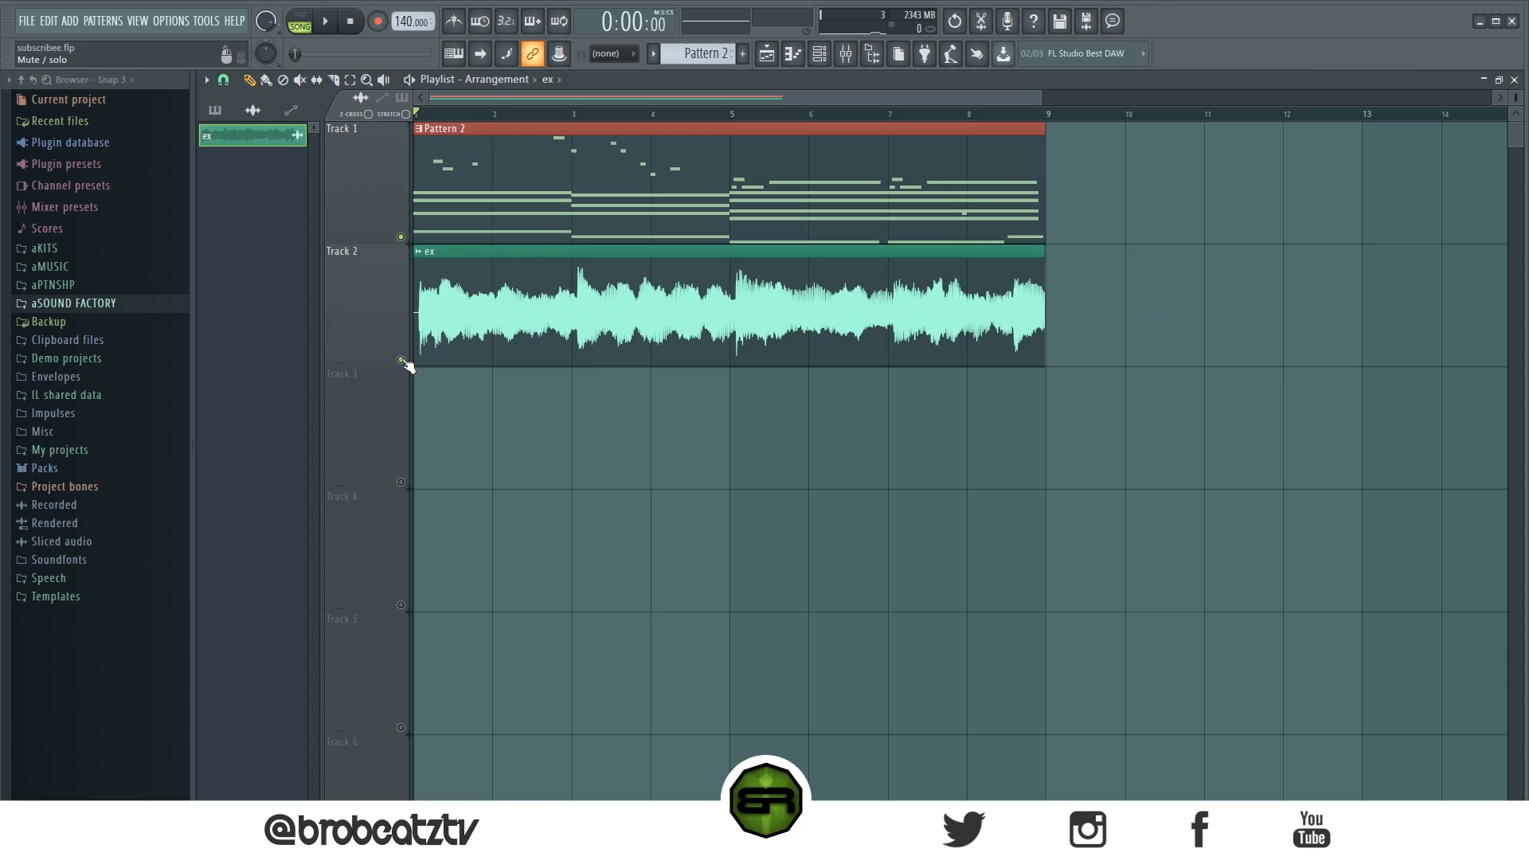
left_click(400, 236)
key("space")
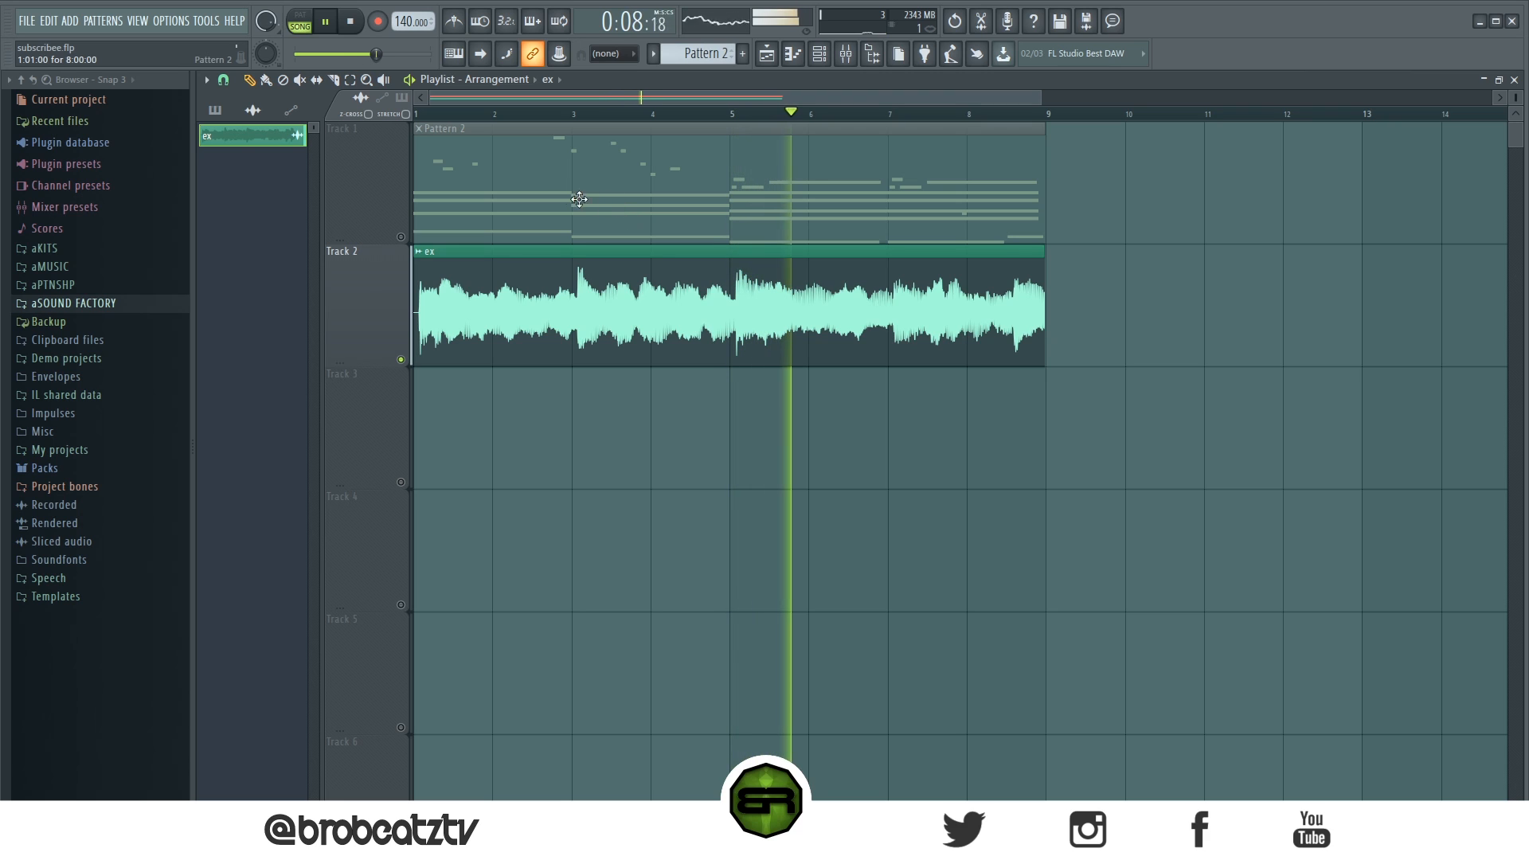
left_click(353, 23)
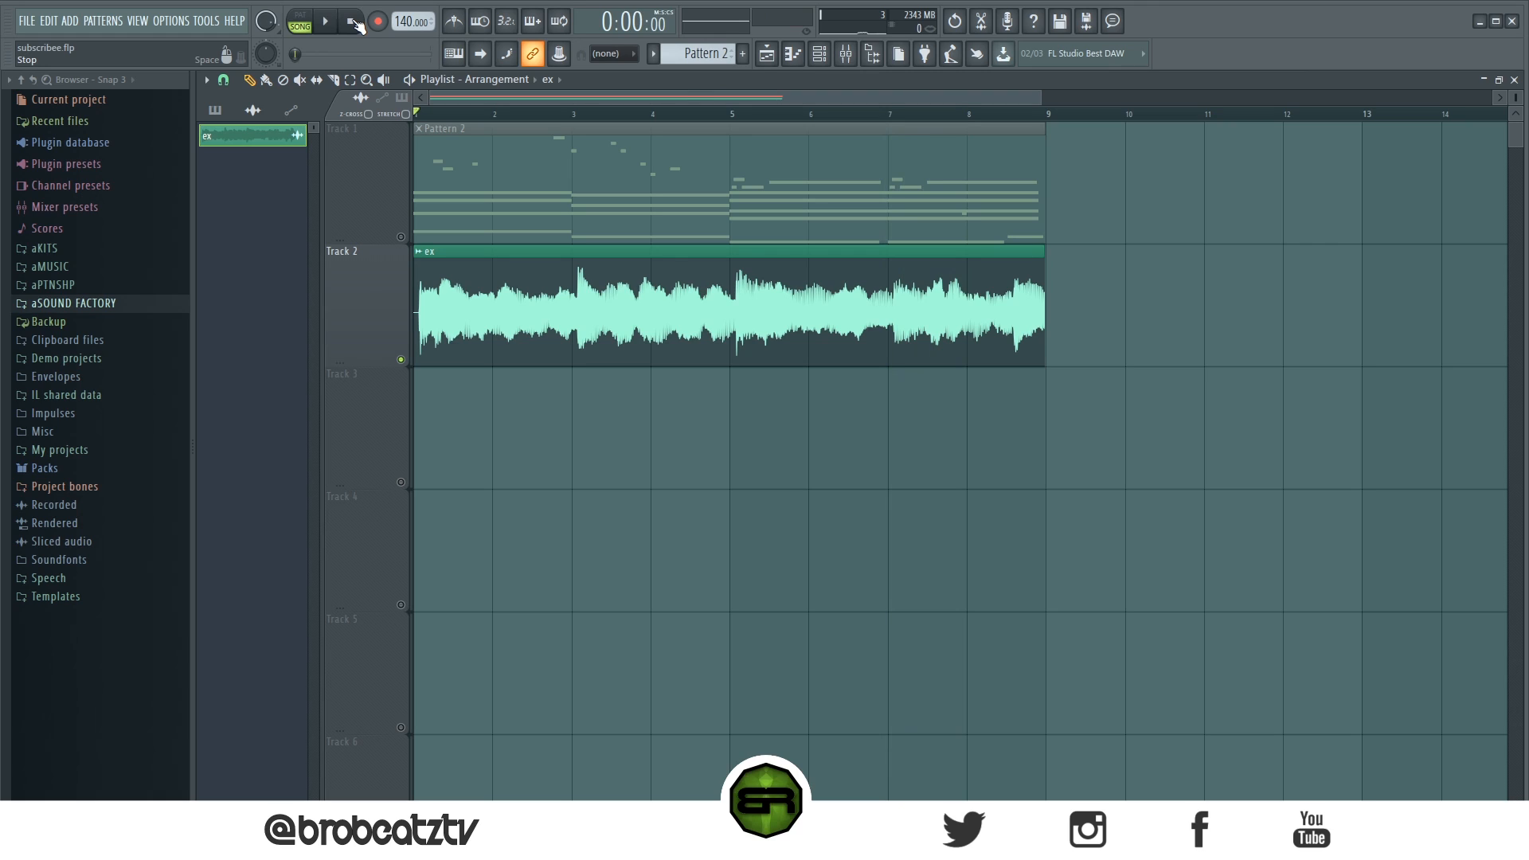